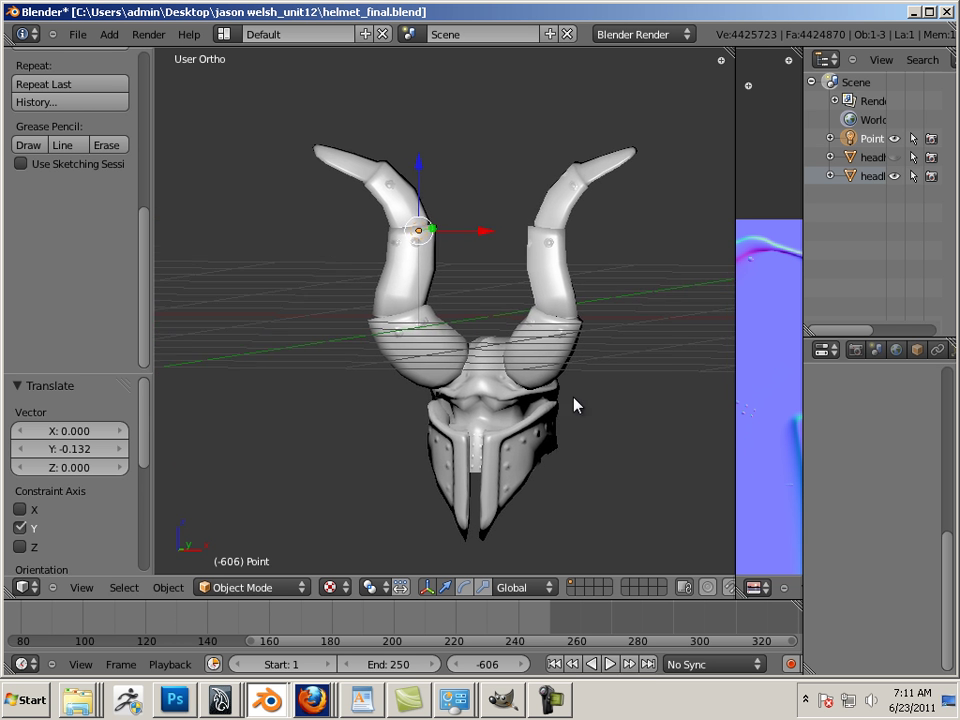
Step: Move the Point lamp along Y to 0.832 in front of the helmet and check the lighting
scroll(514, 369, up, 2)
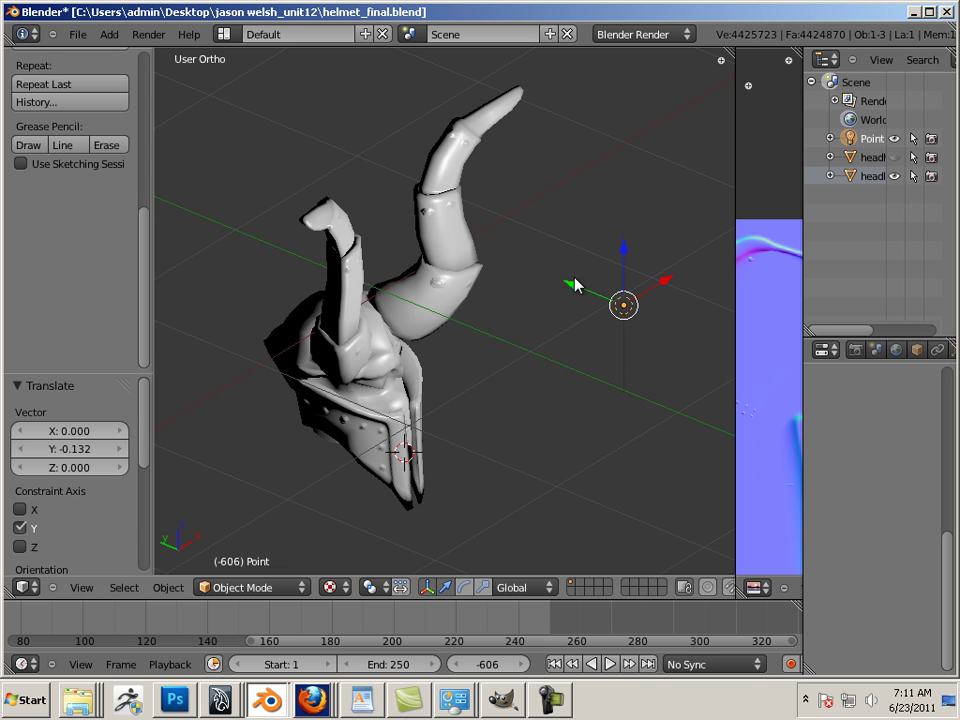
drag(572, 284, 432, 285)
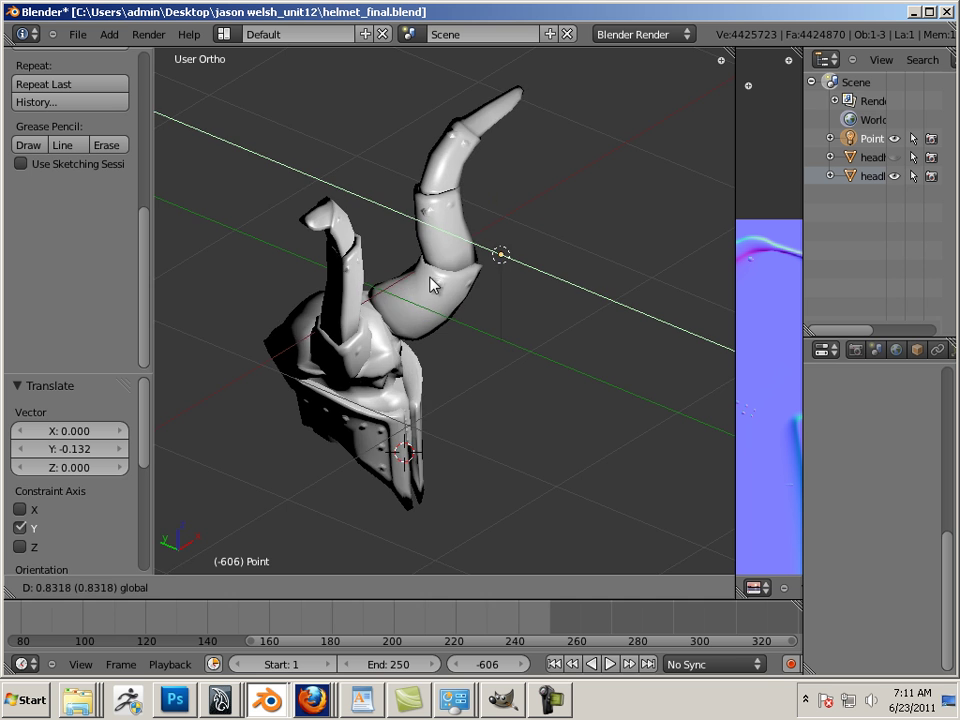
click(432, 285)
middle_drag(432, 285, 501, 375)
middle_drag(319, 431, 462, 418)
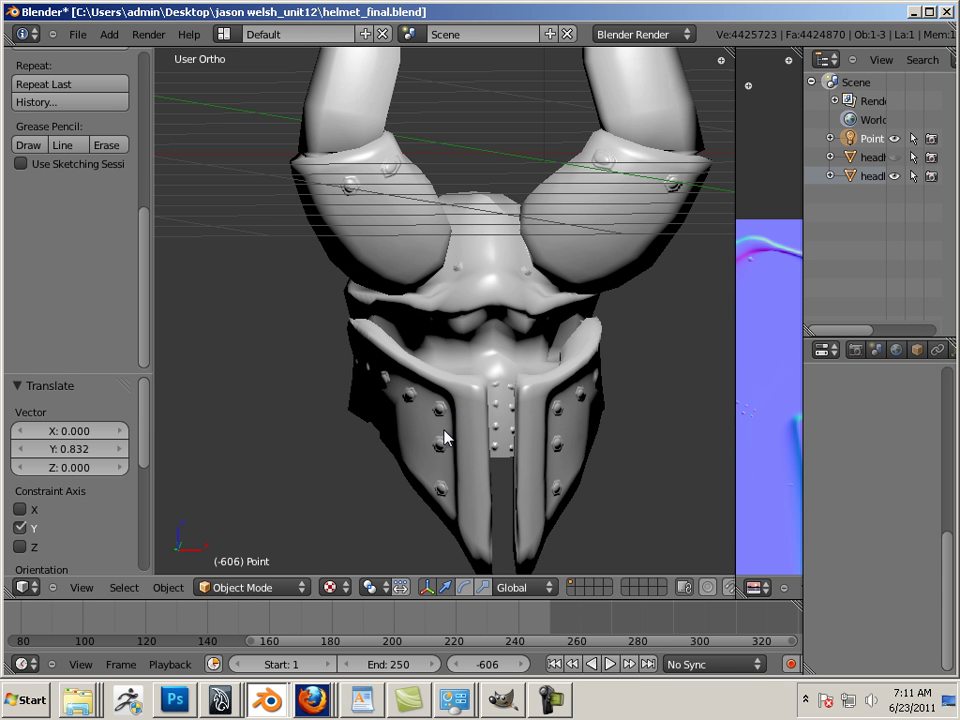
right_click(456, 443)
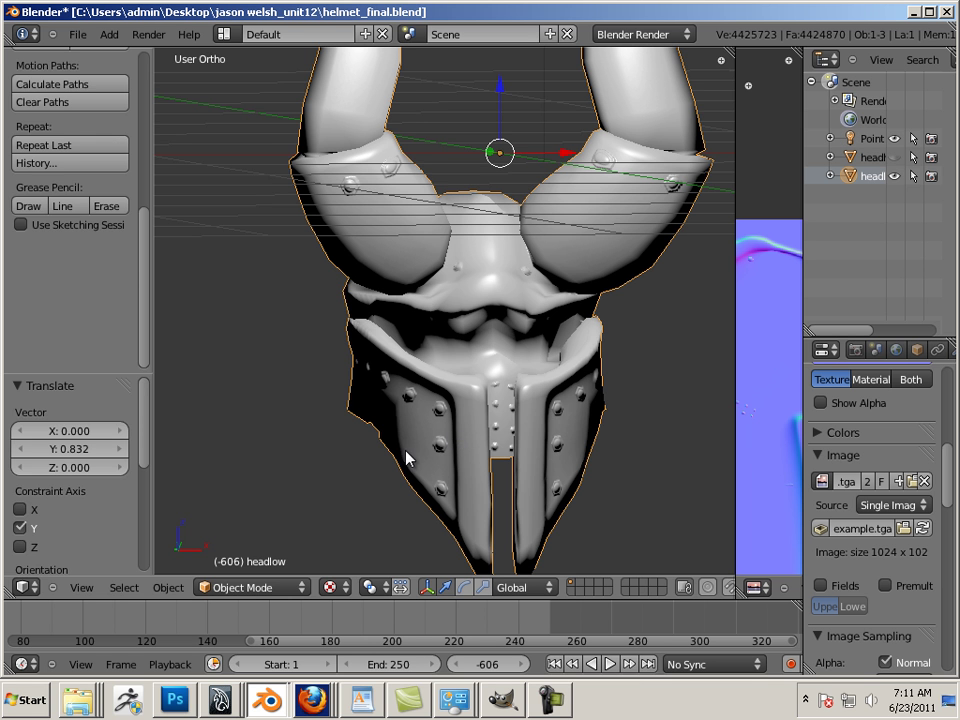
key(Tab)
middle_drag(300, 467, 349, 427)
scroll(456, 422, up, 6)
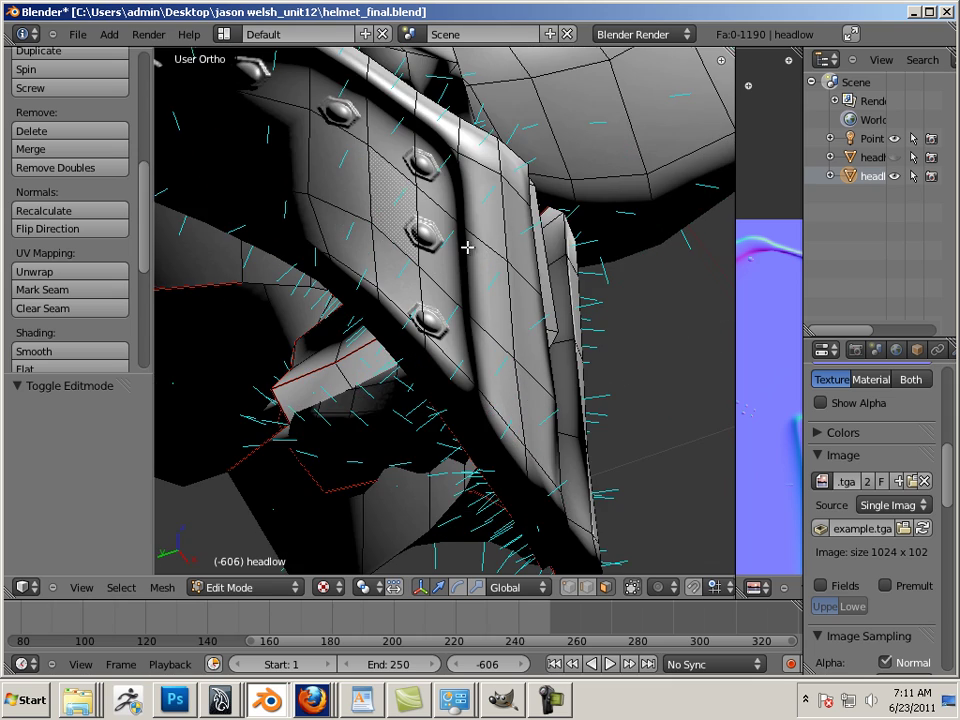
middle_drag(467, 247, 291, 394)
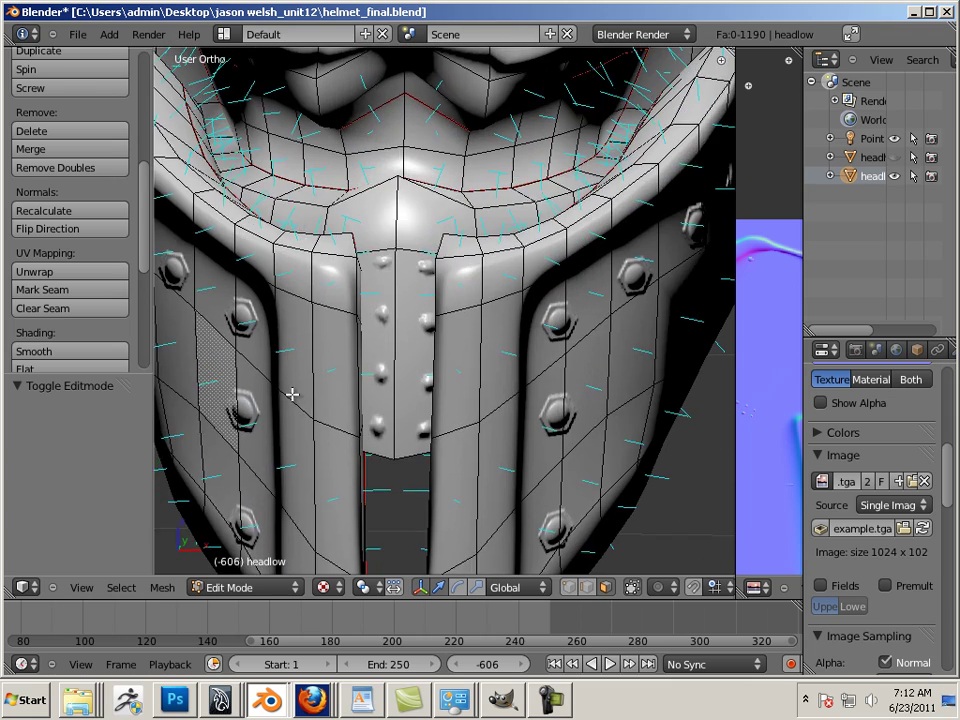
scroll(433, 375, down, 2)
key(Tab)
scroll(588, 402, down, 5)
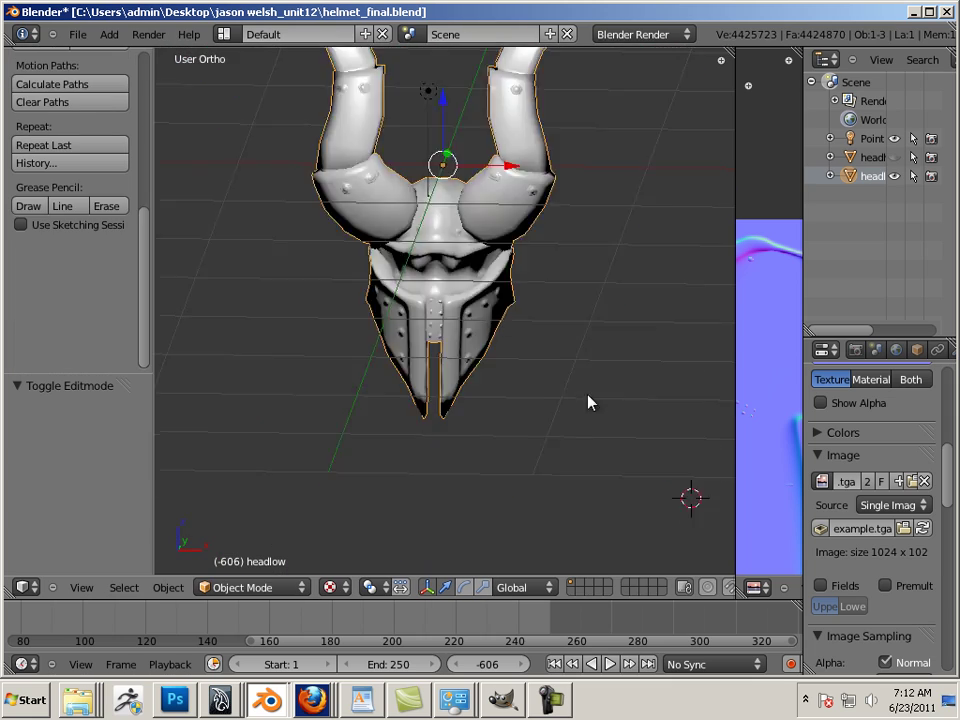
Step: Orbit around the finished helmet to inspect it from three-quarter and side angles
middle_drag(588, 402, 456, 416)
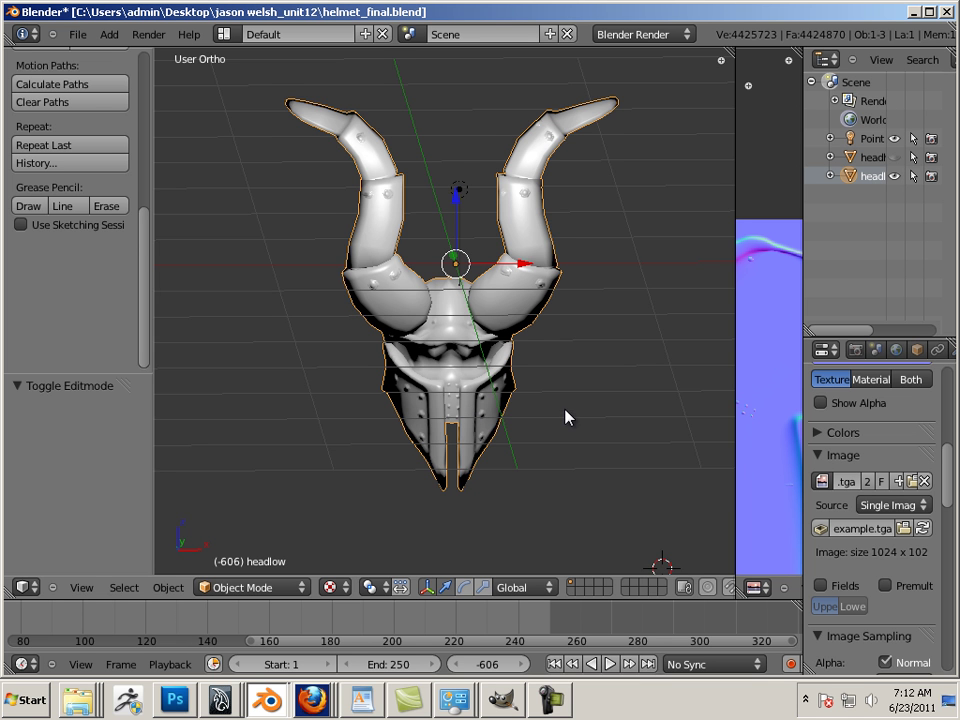
middle_drag(568, 416, 525, 455)
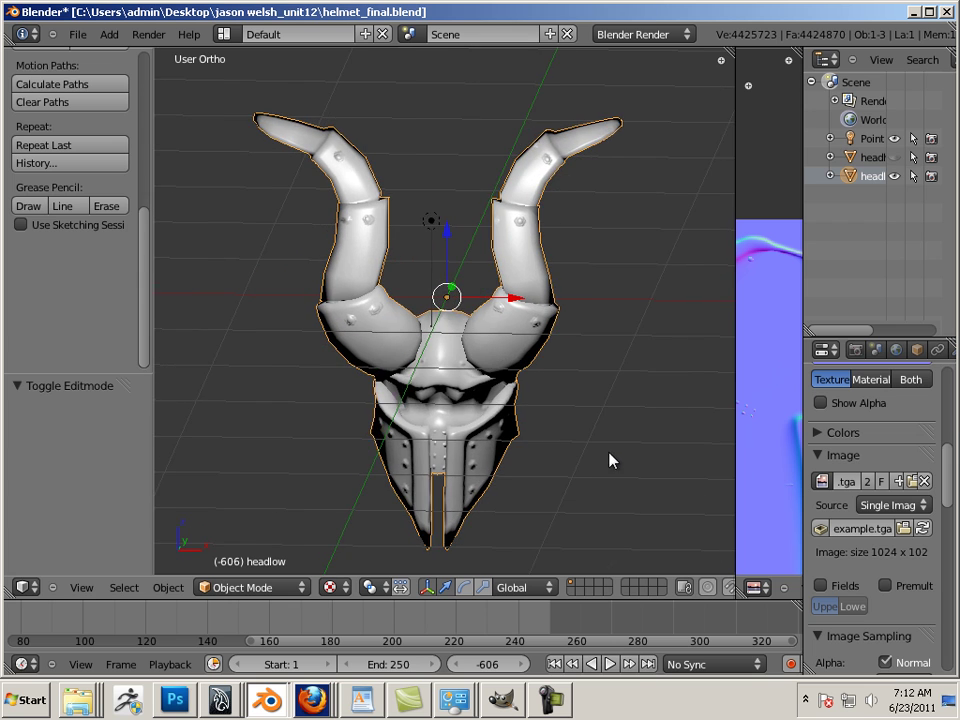
middle_drag(611, 459, 590, 444)
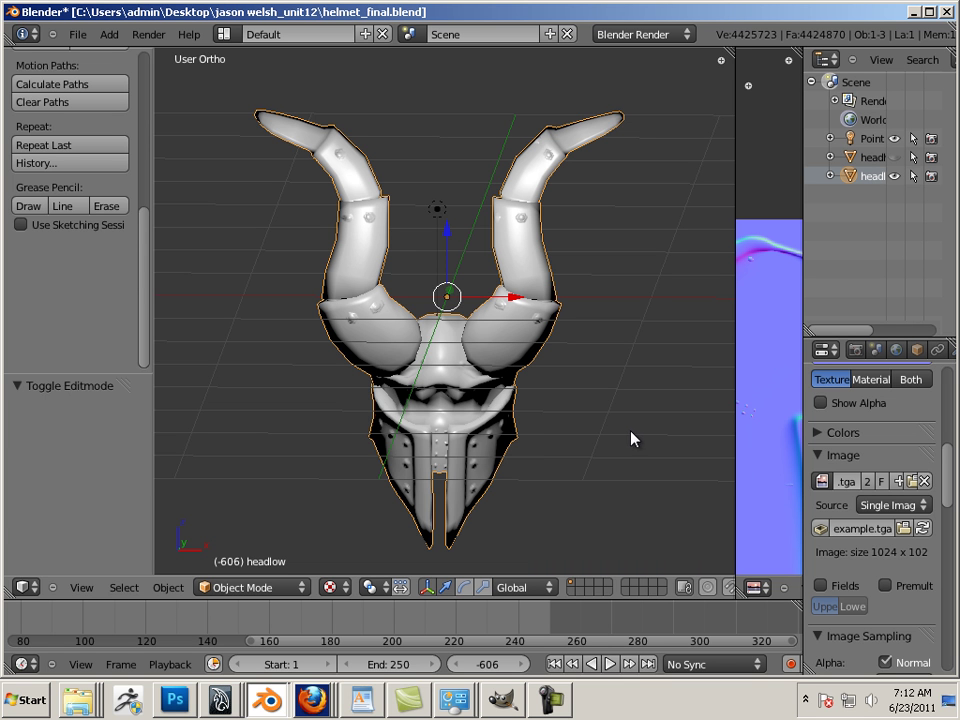
middle_drag(632, 439, 600, 460)
Step: Switch from Blender to the Firefox window showing the Privateer Press homepage
click(313, 700)
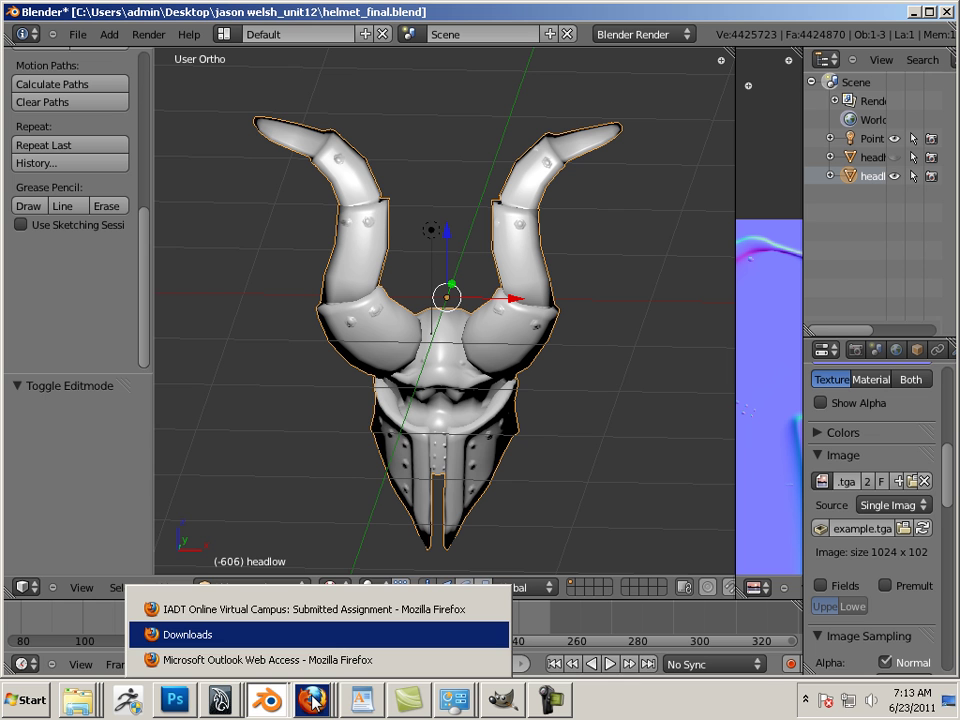
click(315, 626)
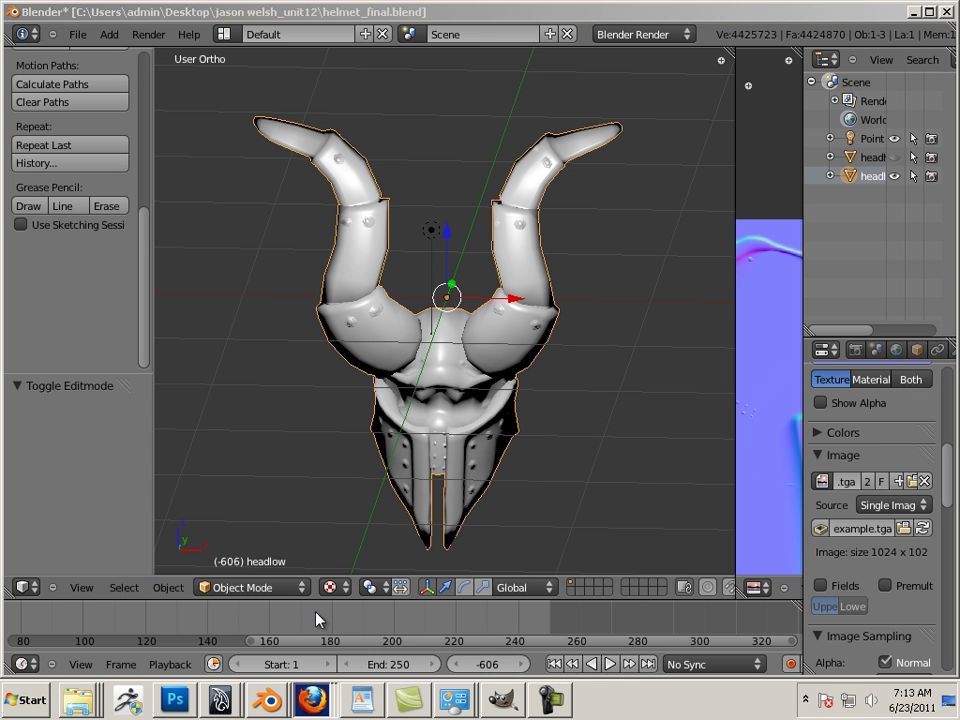
click(303, 700)
click(321, 614)
key(alt+Tab)
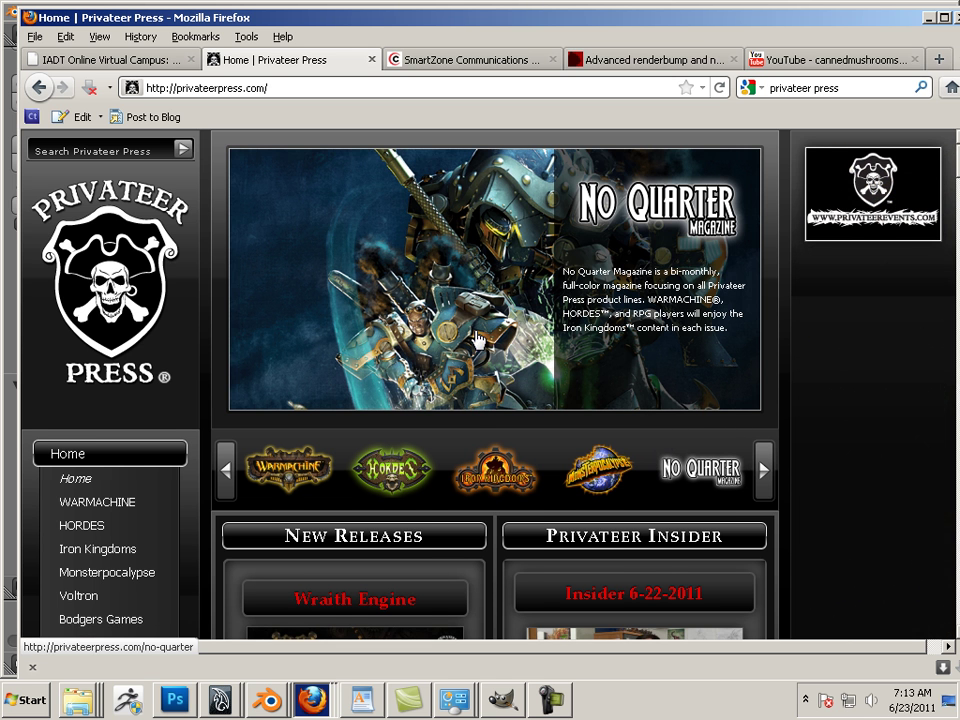
Step: Maximize the Firefox window and expand the WARMACHINE section in the left navigation
scroll(477, 340, down, 5)
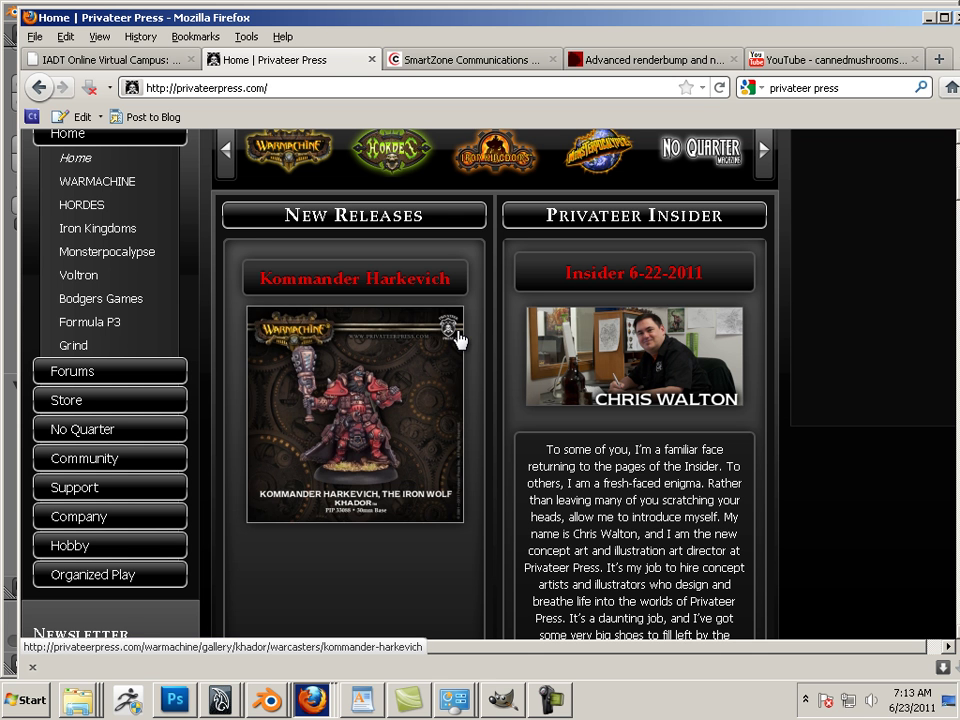
double_click(381, 17)
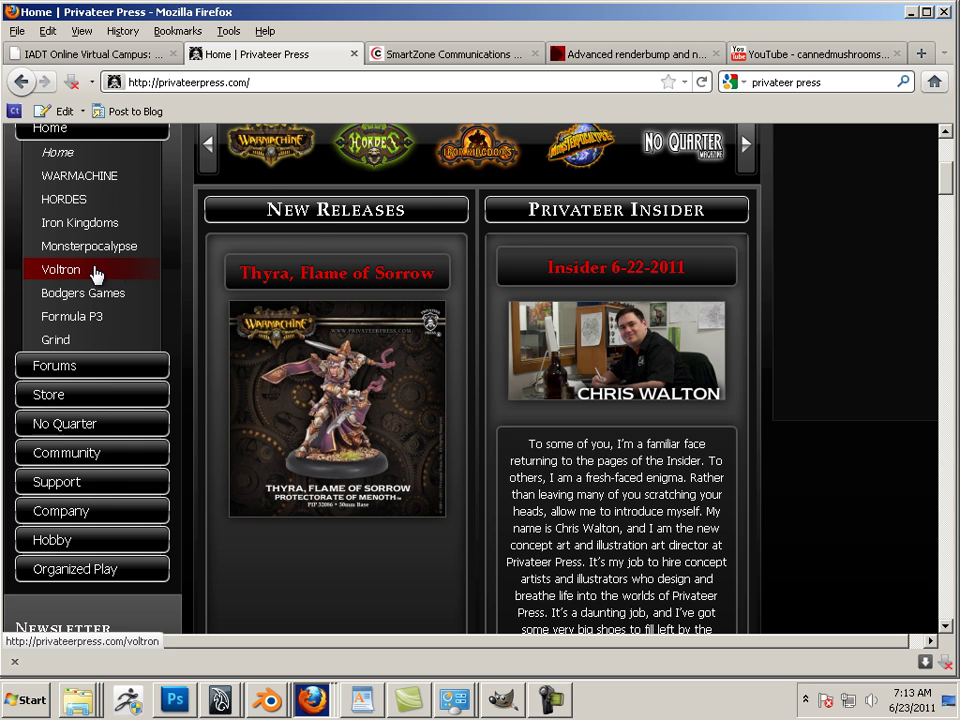
scroll(93, 272, up, 3)
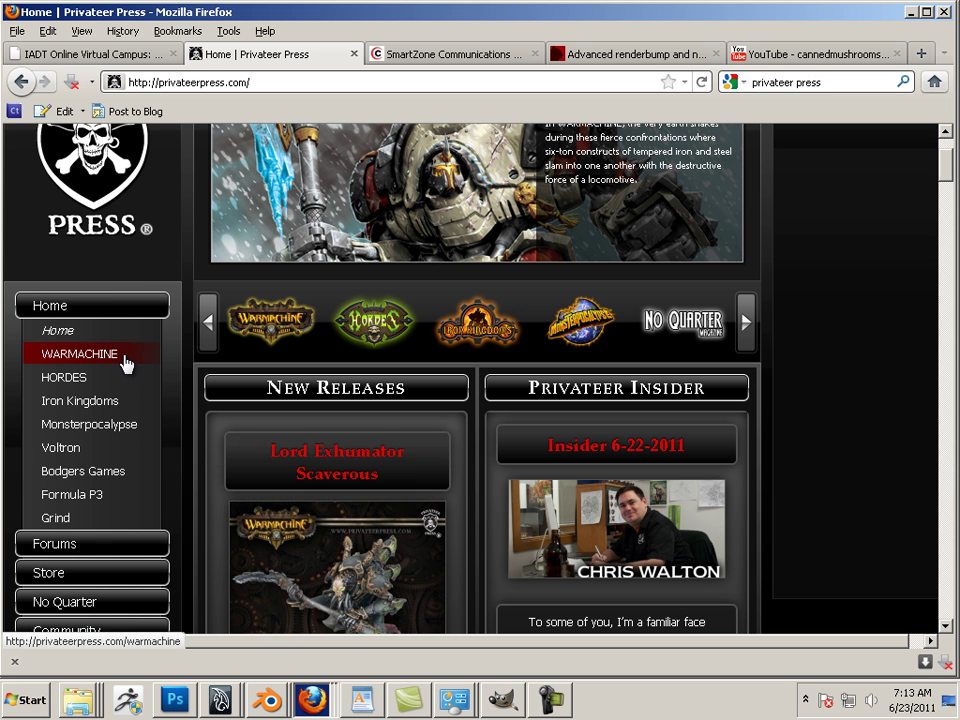
Step: Open the WARMACHINE Gallery and then the Retribution of Scyrah faction gallery
mouse_move(123, 363)
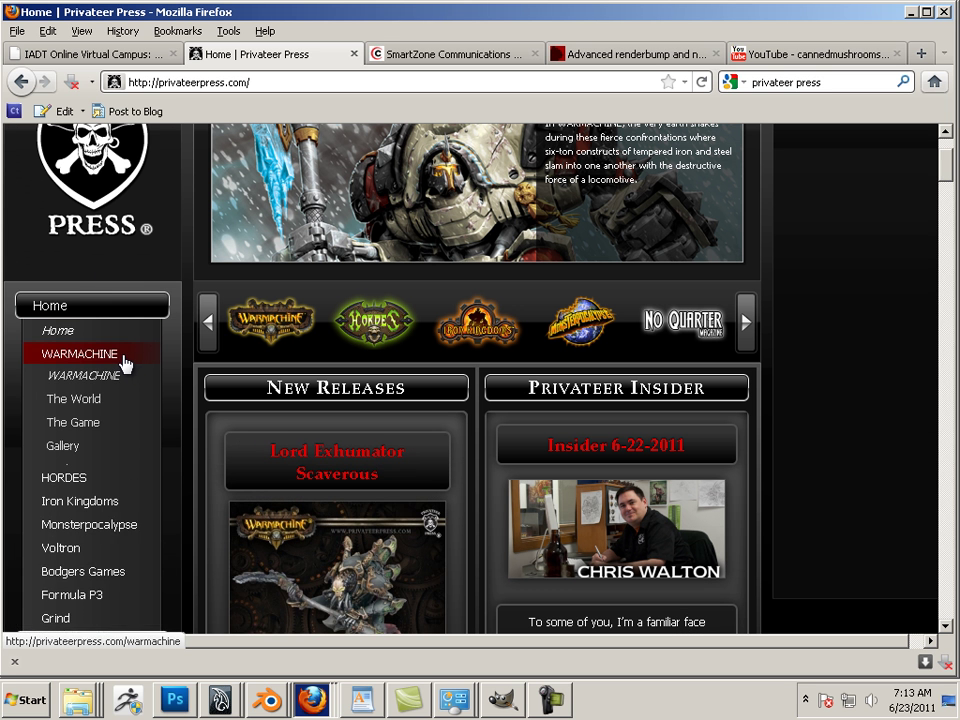
click(84, 448)
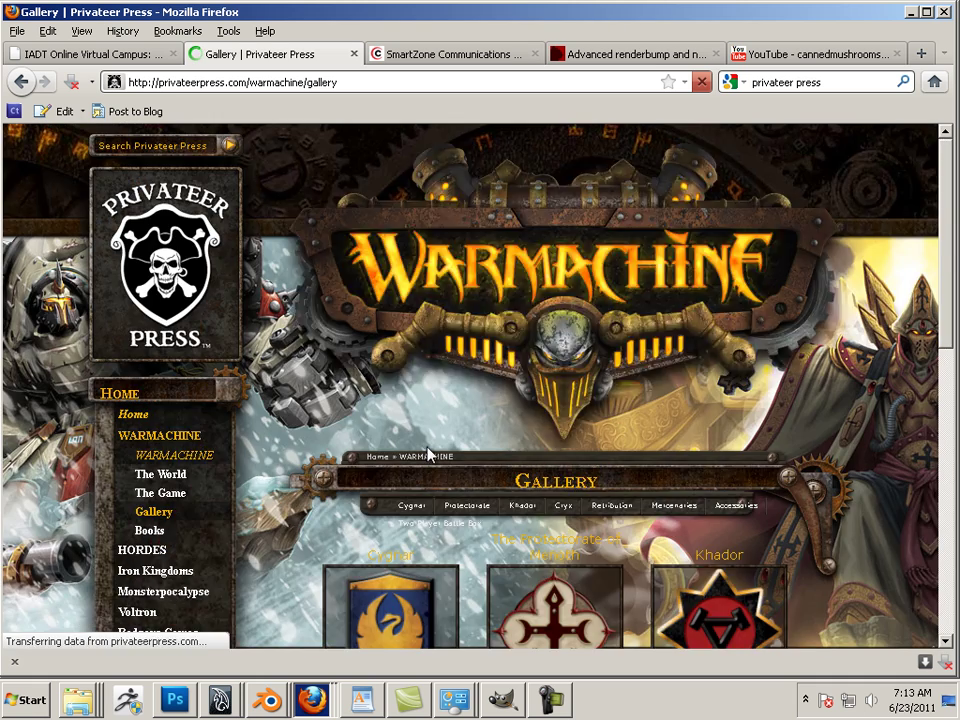
scroll(428, 453, down, 3)
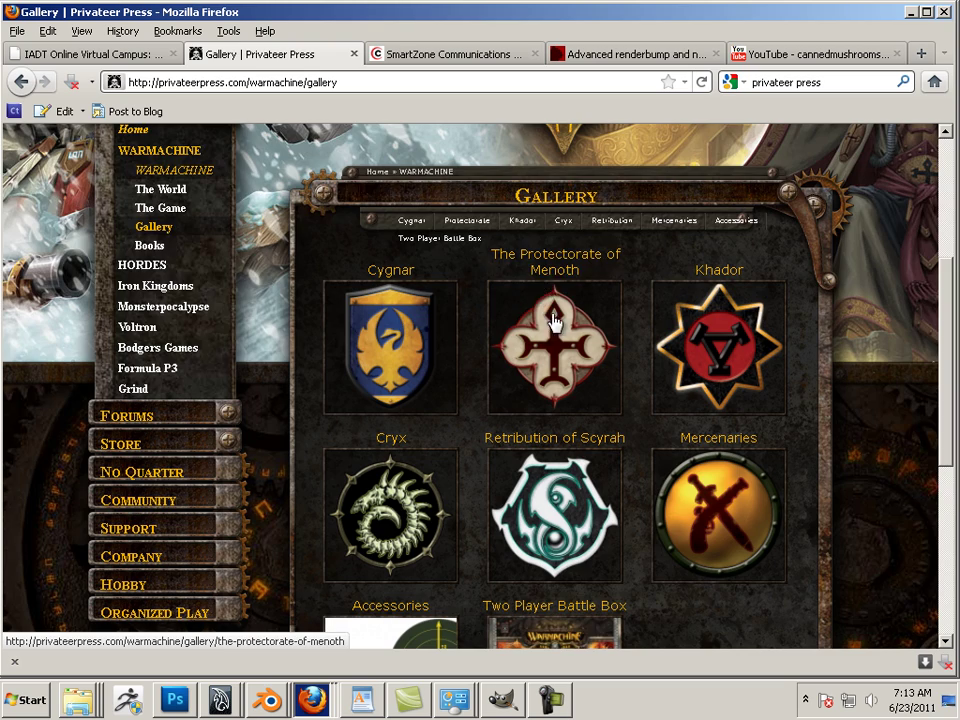
scroll(606, 456, down, 3)
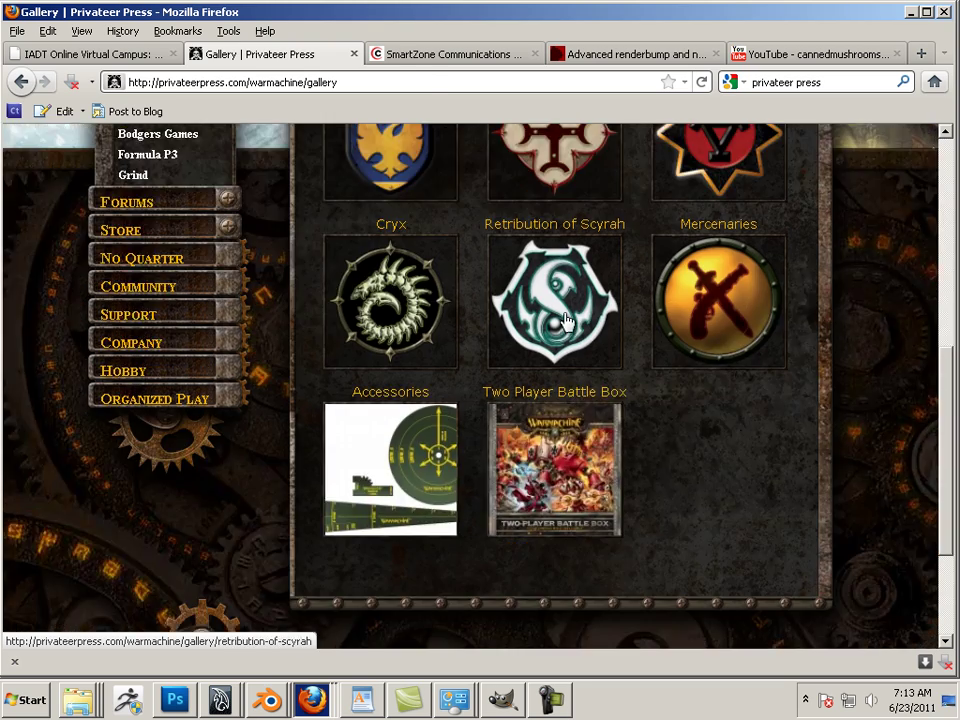
click(566, 320)
Step: Open the Retribution Solos listing and scroll through its miniatures
scroll(506, 339, down, 5)
scroll(322, 290, up, 2)
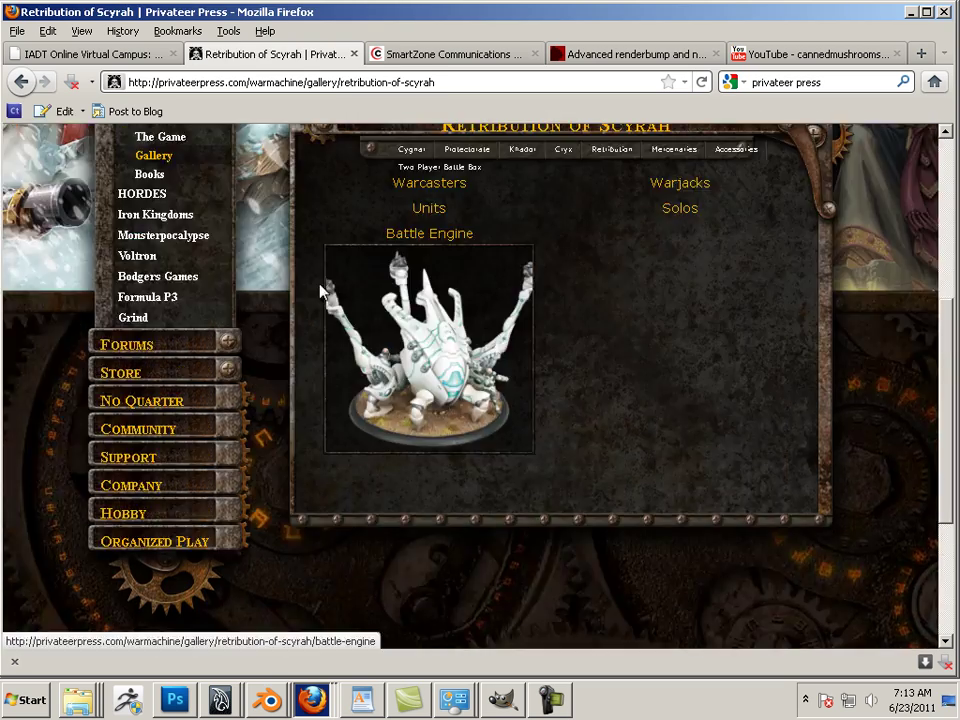
scroll(322, 290, up, 3)
mouse_move(460, 370)
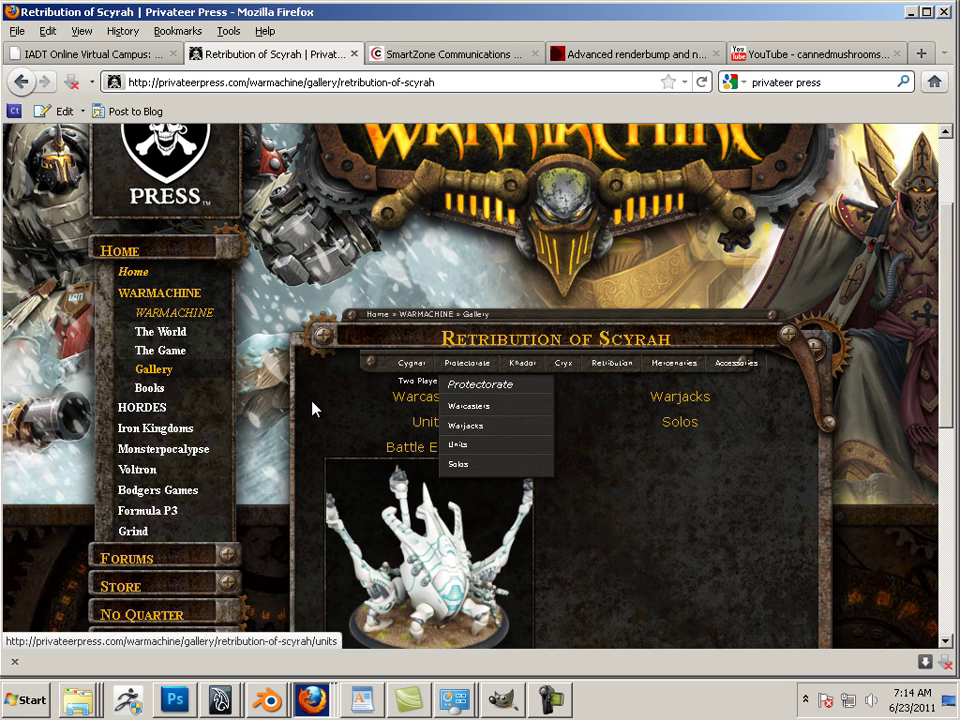
click(679, 424)
scroll(576, 403, down, 5)
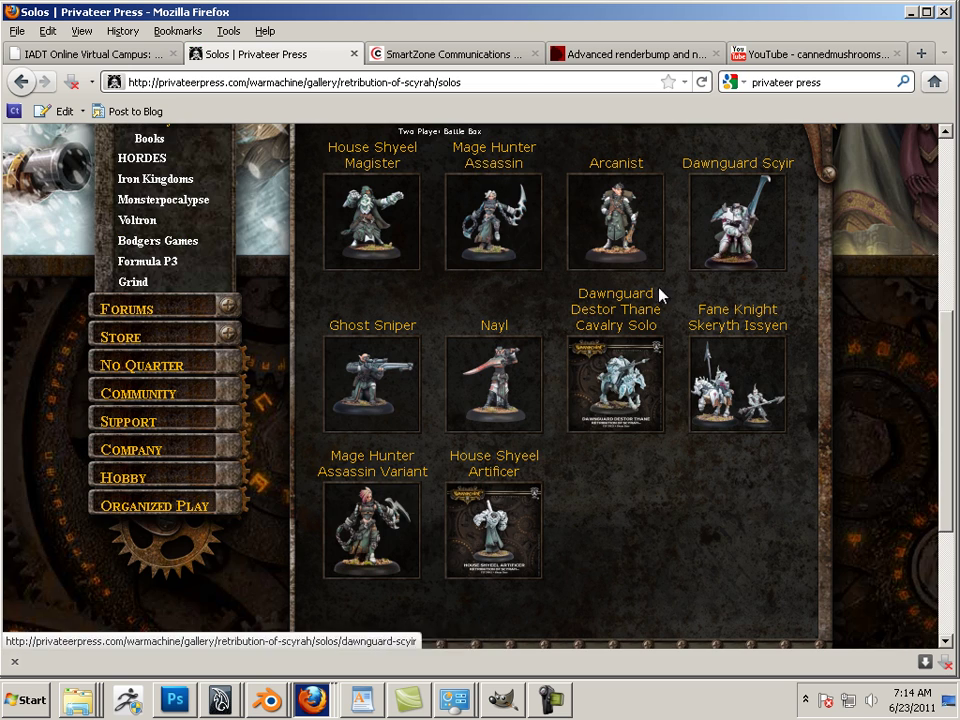
click(714, 262)
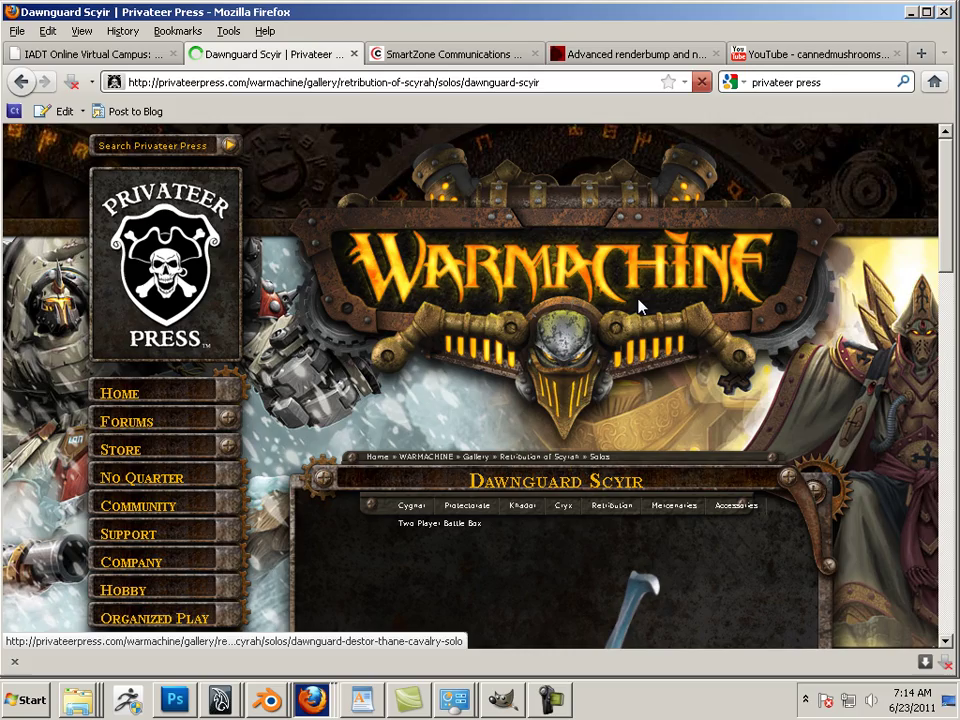
scroll(450, 278, down, 3)
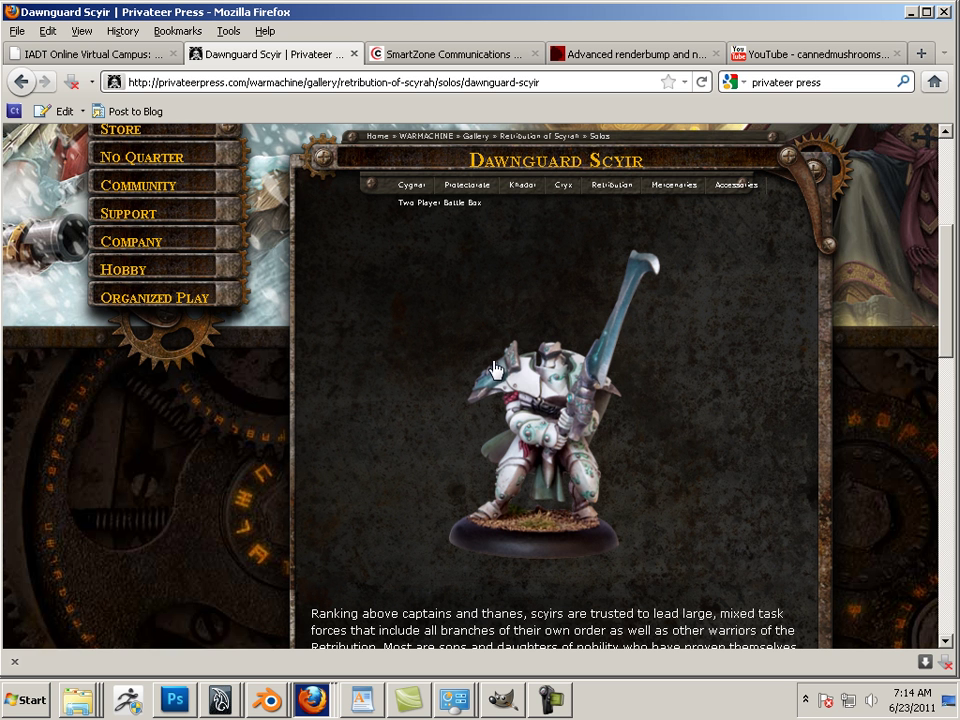
scroll(495, 369, down, 5)
scroll(561, 212, up, 6)
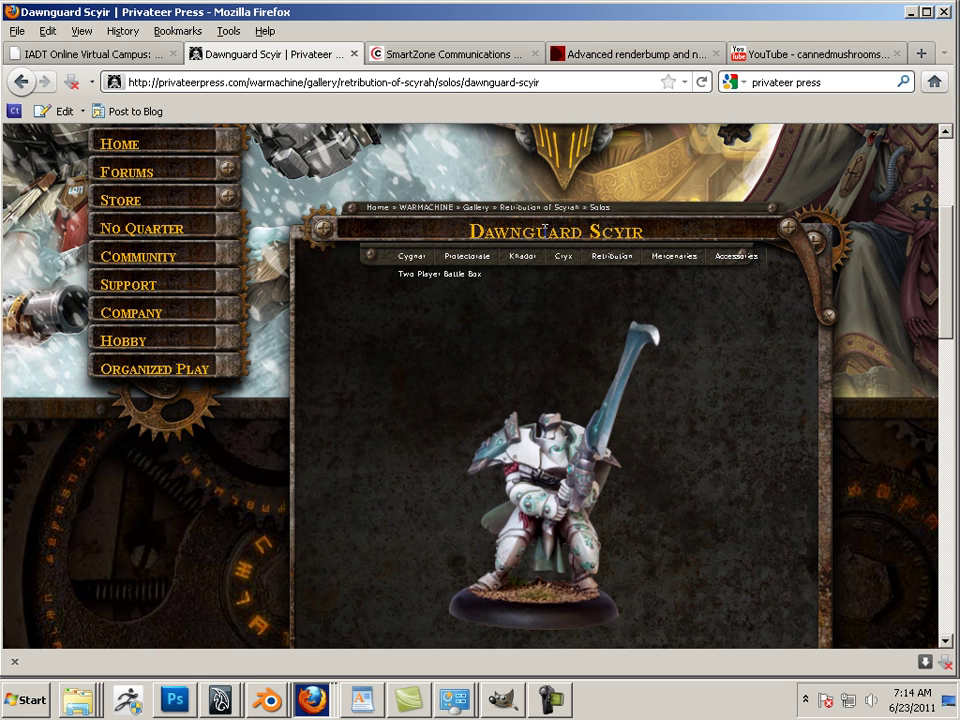
scroll(625, 410, down, 10)
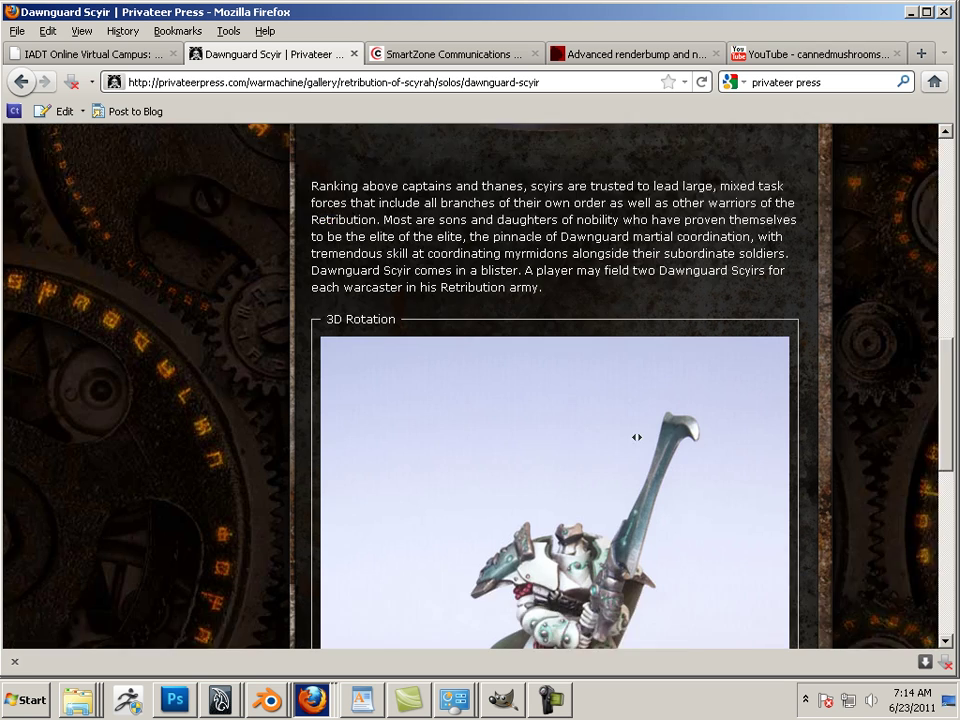
scroll(636, 437, down, 2)
scroll(636, 437, down, 6)
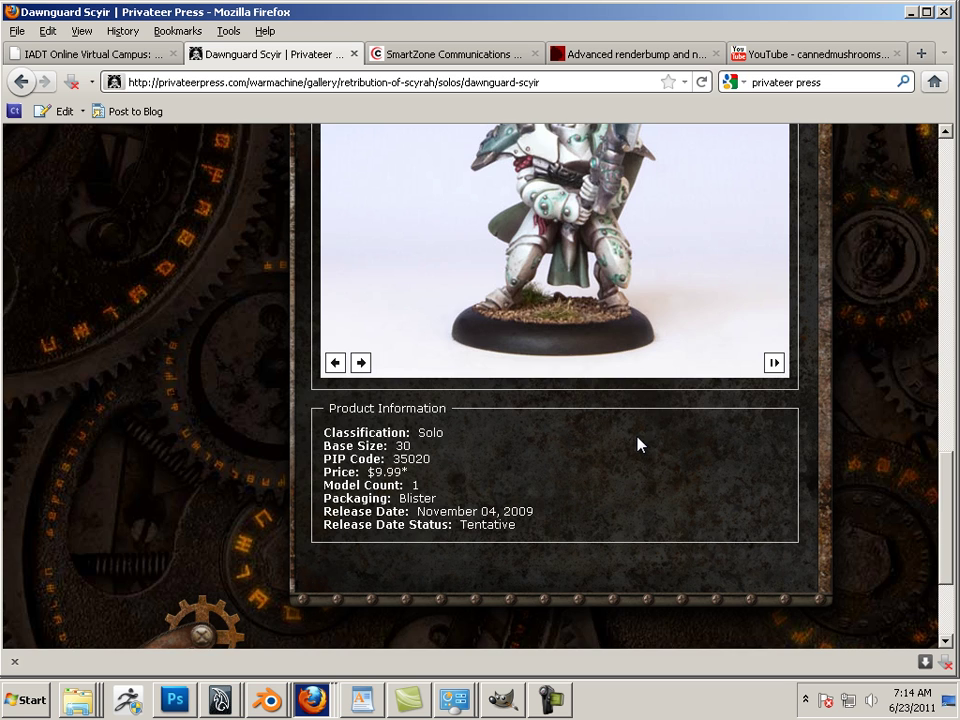
scroll(637, 442, up, 18)
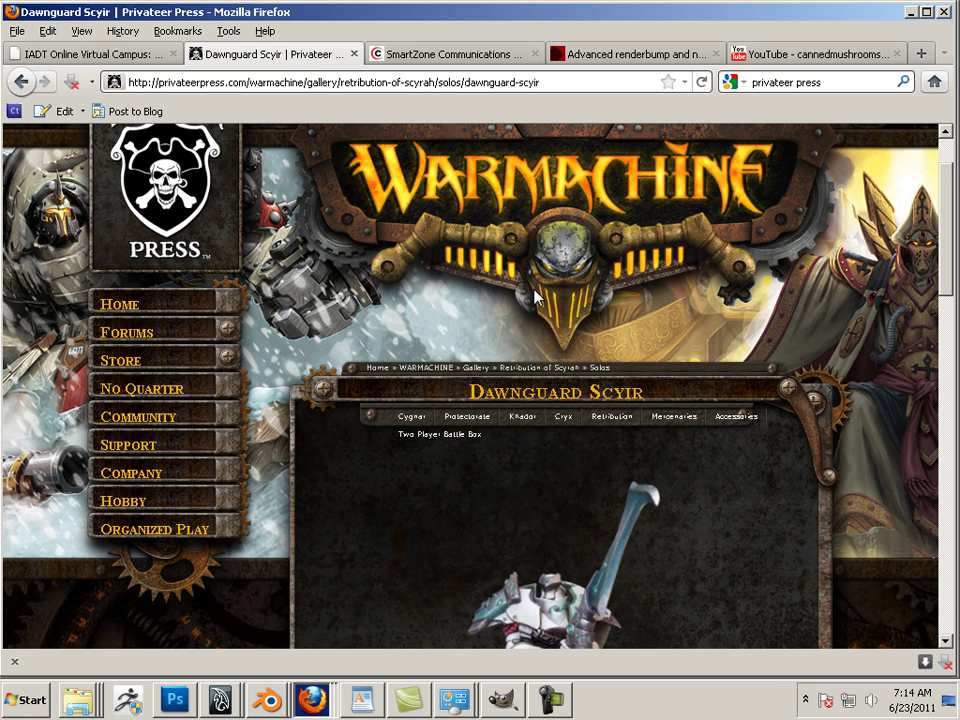
scroll(535, 295, down, 1)
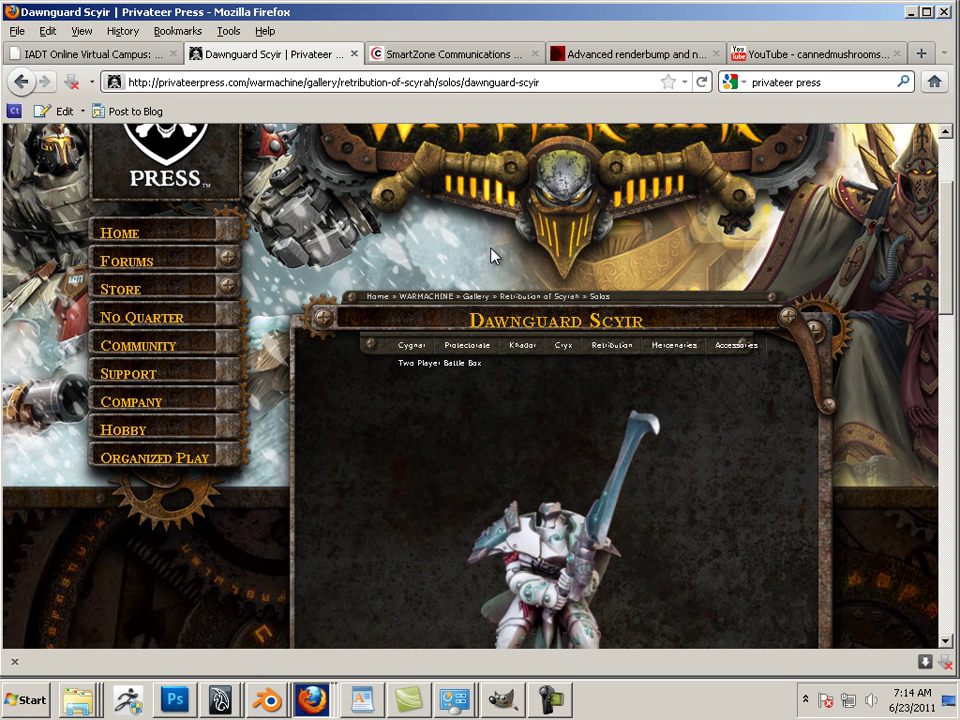
scroll(490, 256, up, 2)
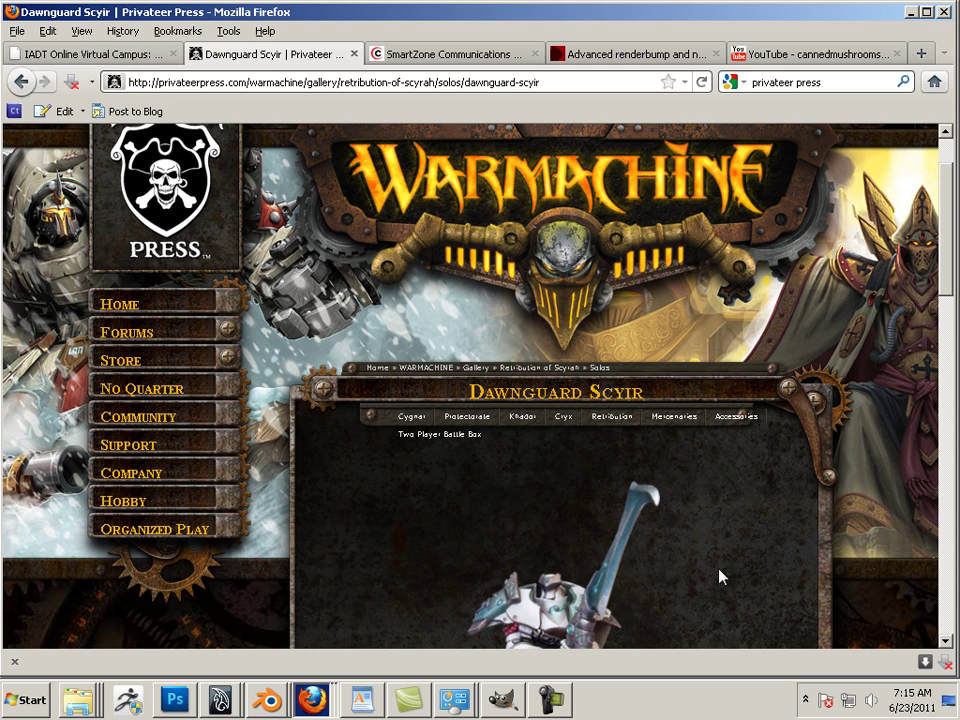
Step: Switch back to the helmet_final.blend Blender window
click(268, 700)
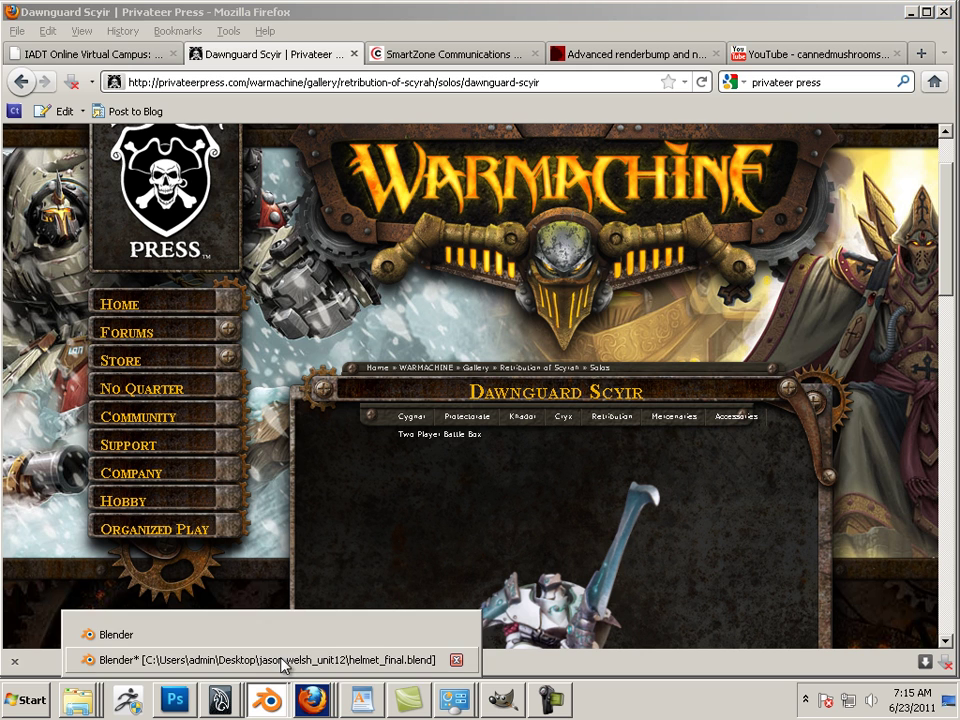
click(289, 660)
middle_drag(668, 376, 574, 366)
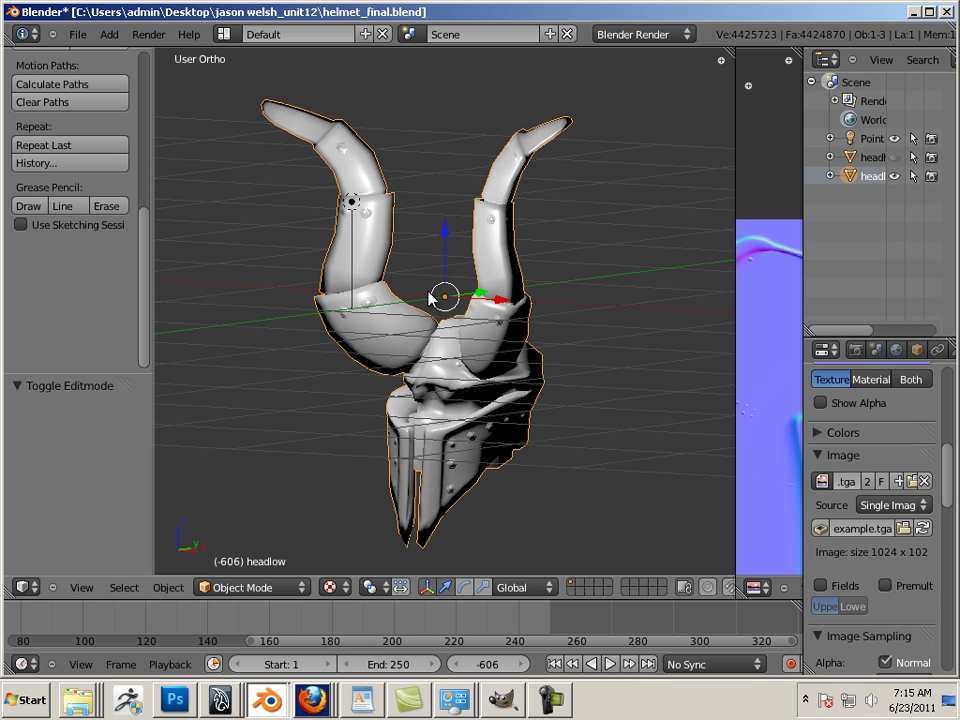
Step: Start File > Save As and pick helmet_final.blend in the jason welsh_unit12 folder
click(79, 36)
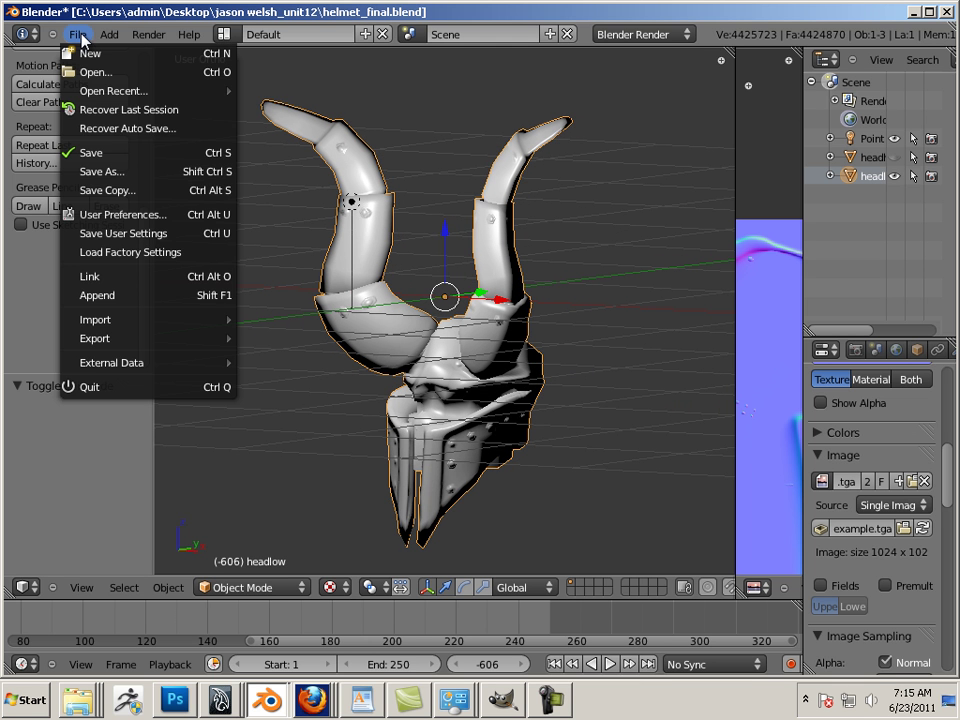
click(127, 176)
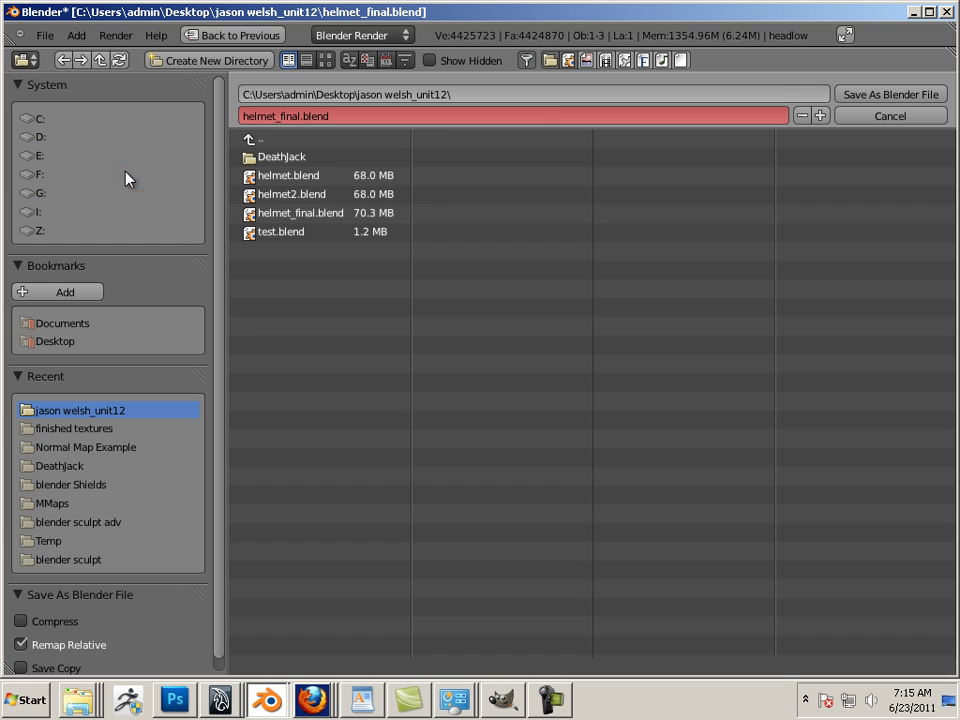
click(300, 215)
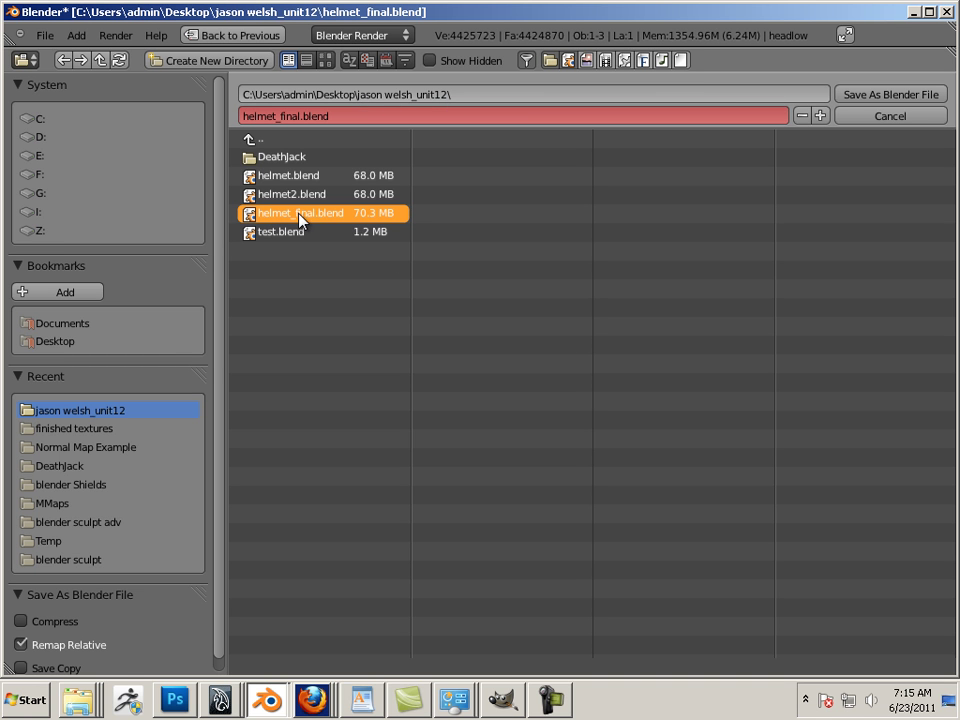
Step: Save the scene as helmet_final.blend and widen the UV/Image editor showing the normal map
click(905, 98)
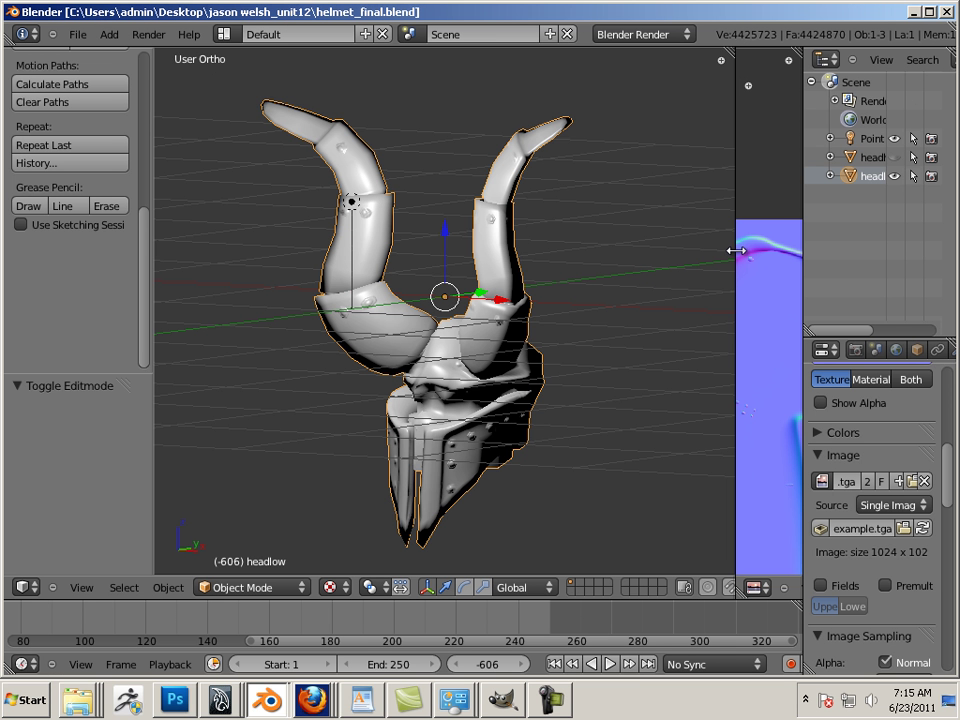
drag(736, 246, 381, 240)
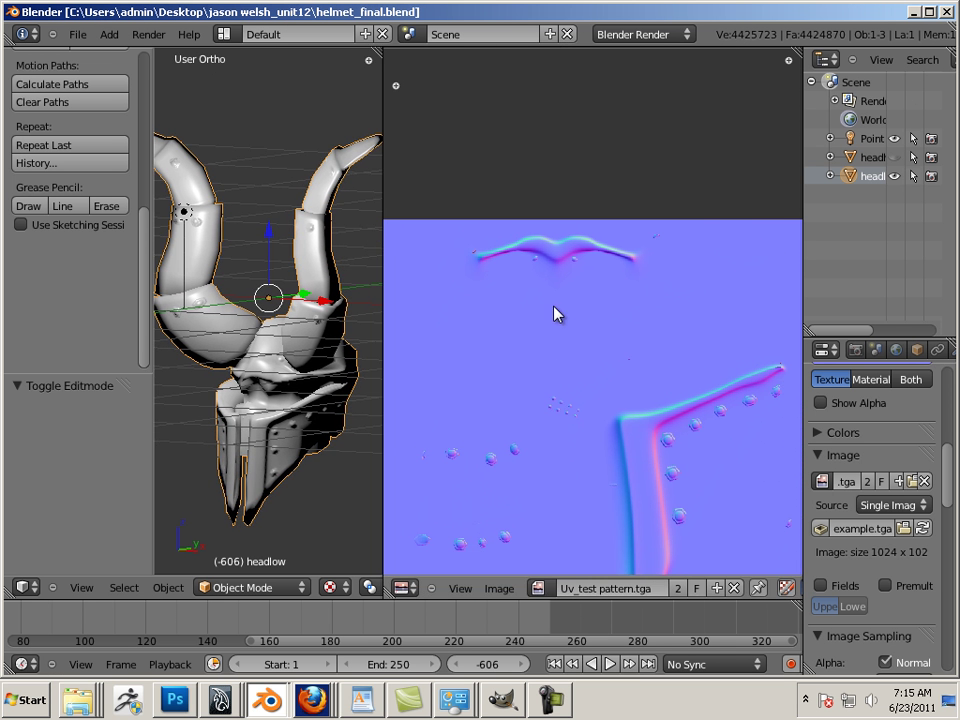
scroll(555, 315, down, 2)
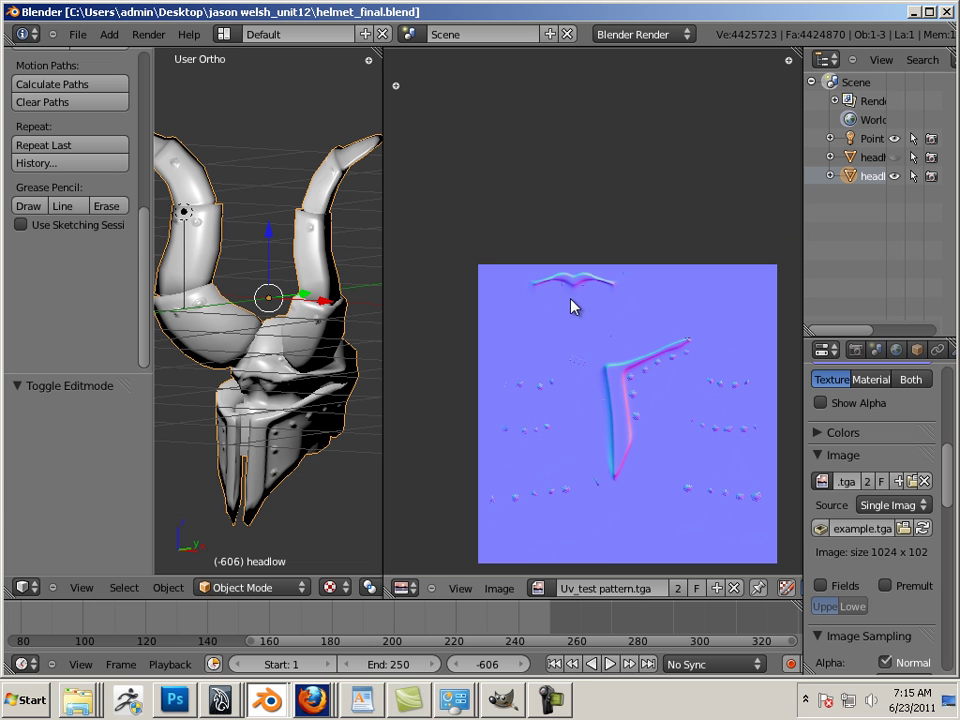
Step: Save the baked normal map image as helmet_example.tga in the same folder
click(500, 589)
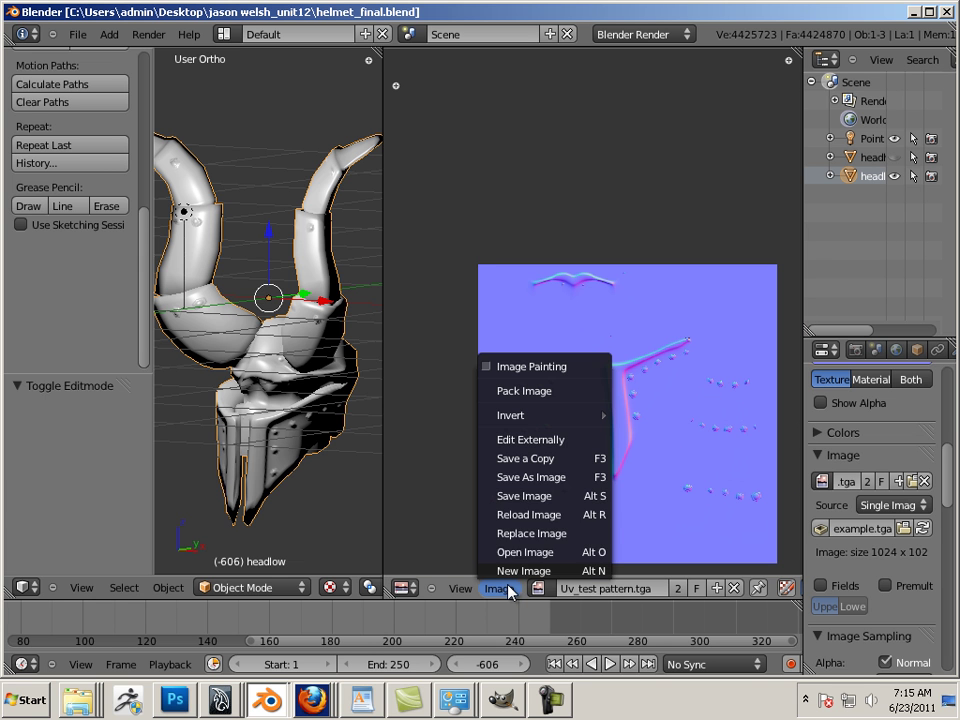
click(530, 496)
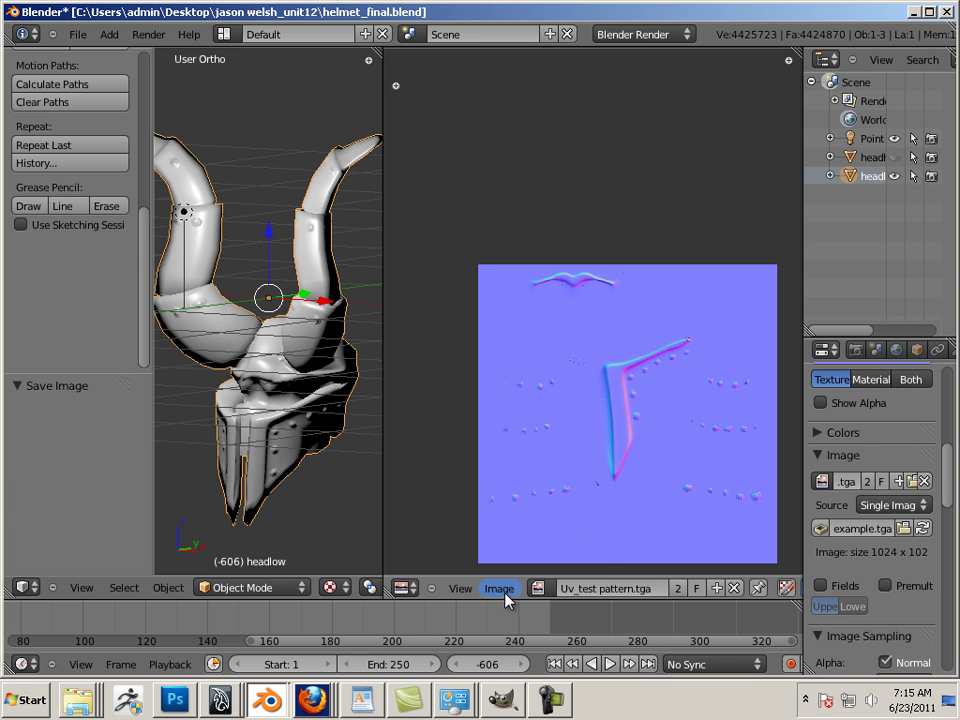
click(502, 590)
click(508, 476)
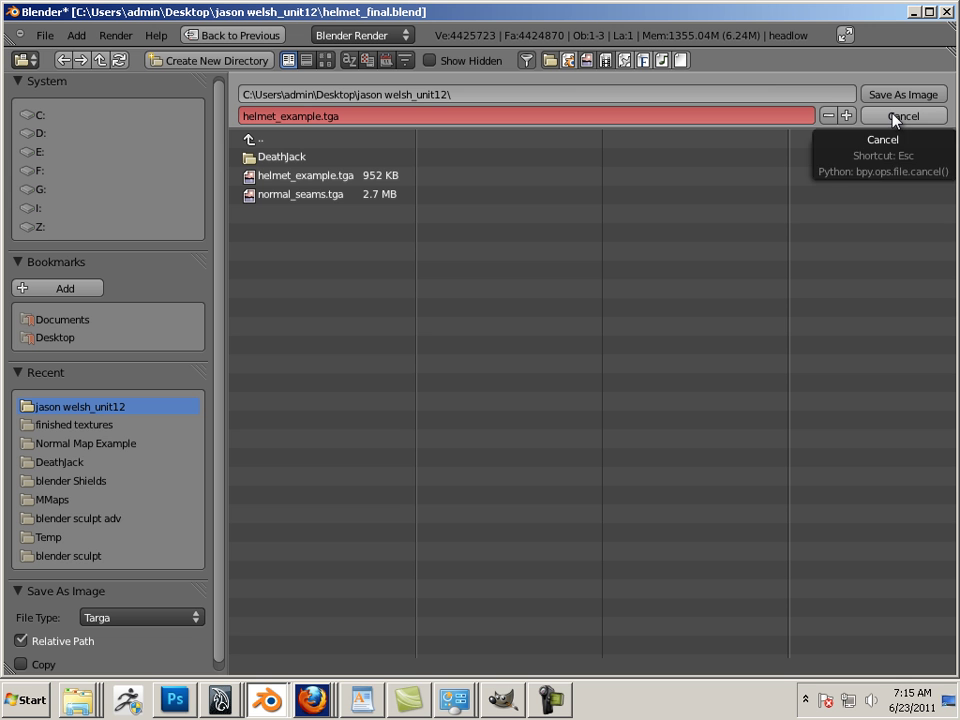
click(280, 176)
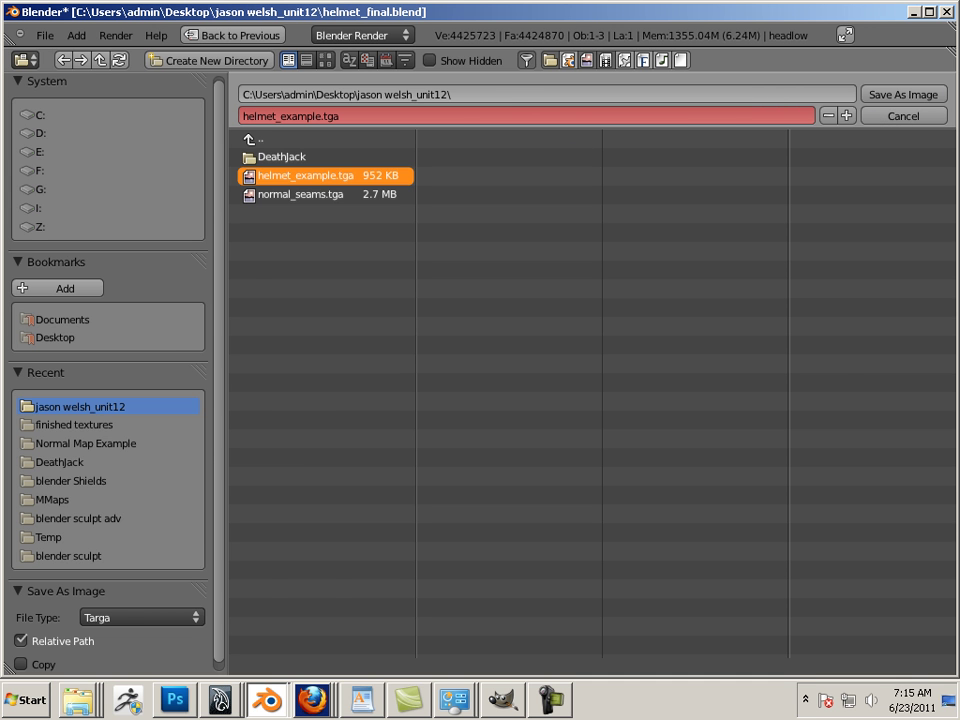
click(912, 93)
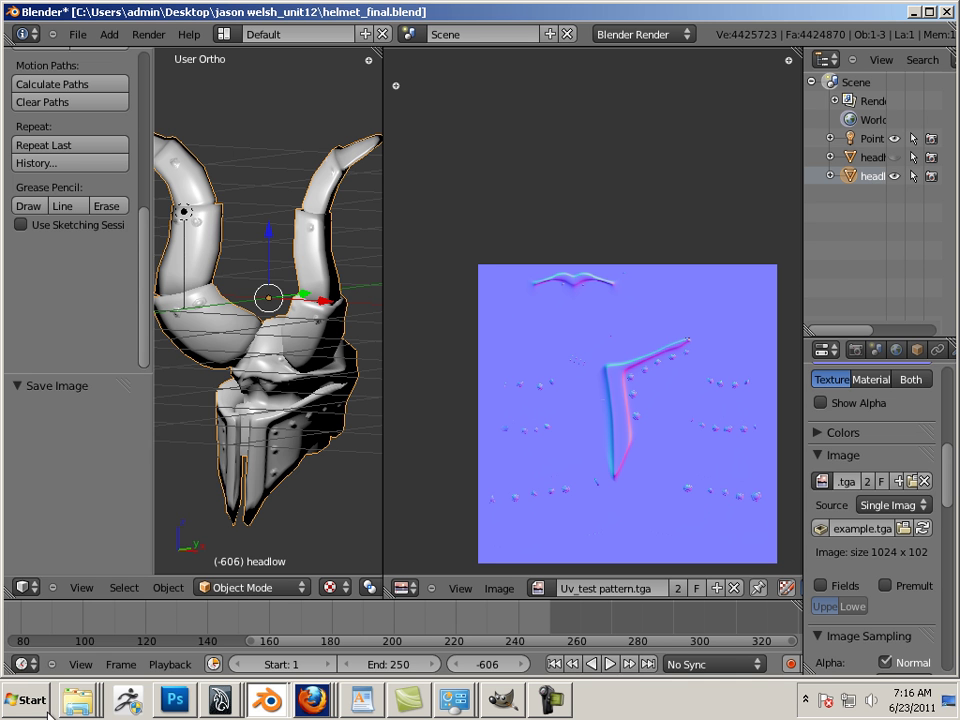
Step: Open the project folder from the Explorer jump list, then navigate to the Desktop listing
click(80, 708)
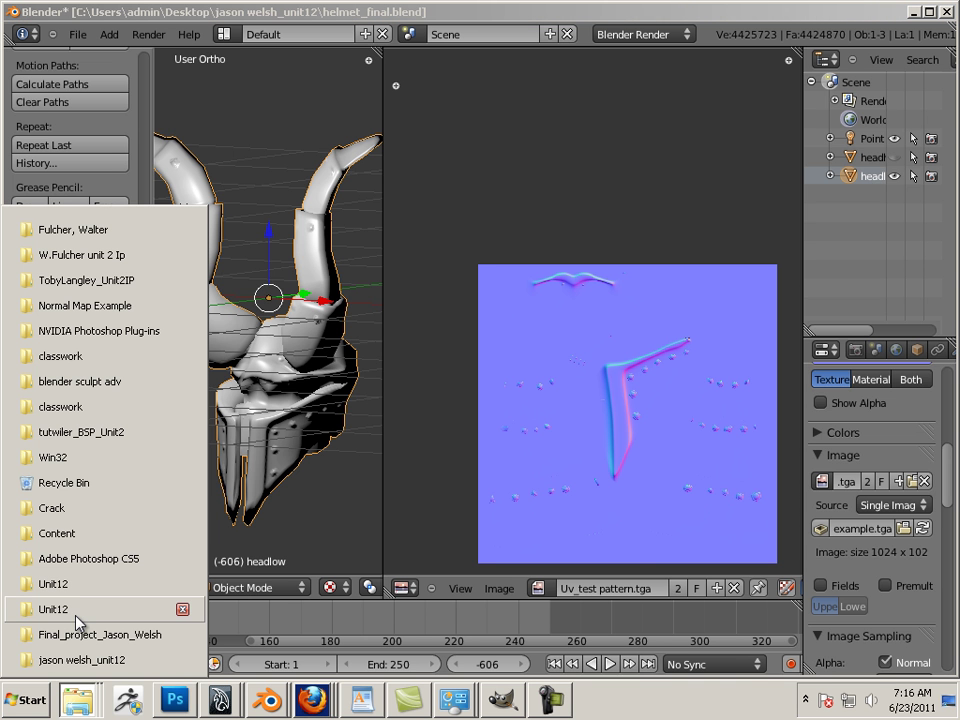
click(83, 660)
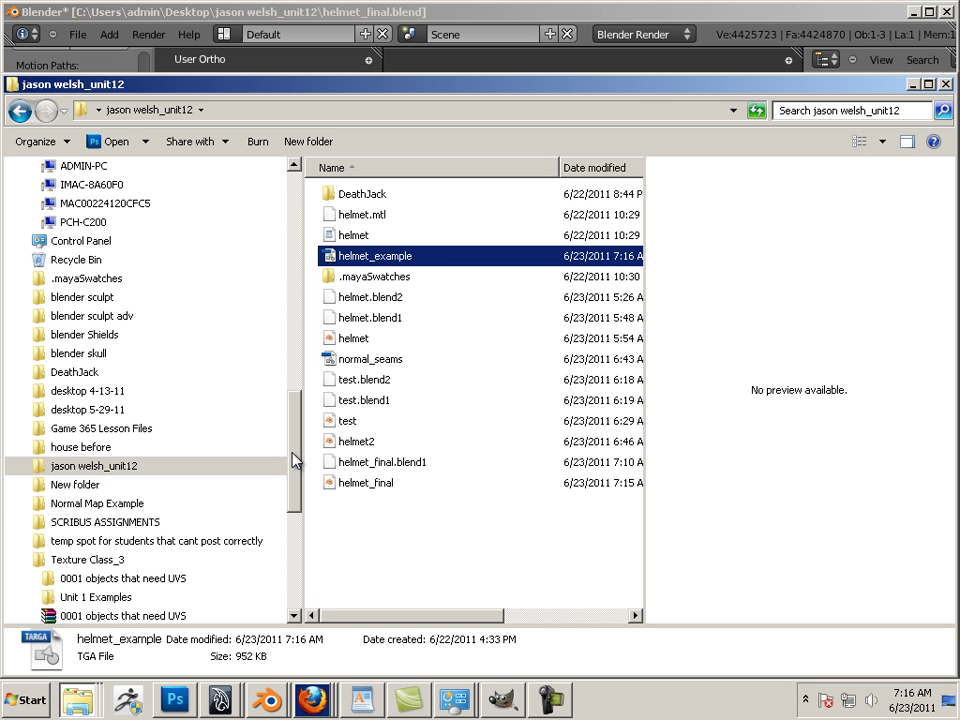
drag(297, 512, 310, 253)
scroll(253, 250, up, 2)
click(64, 269)
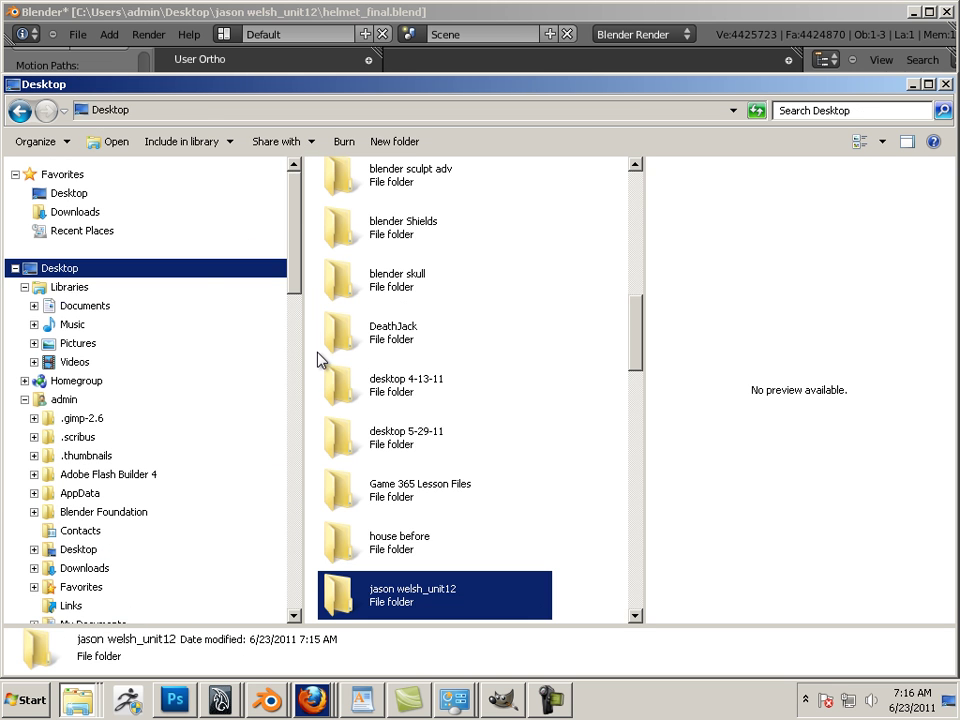
drag(639, 356, 504, 386)
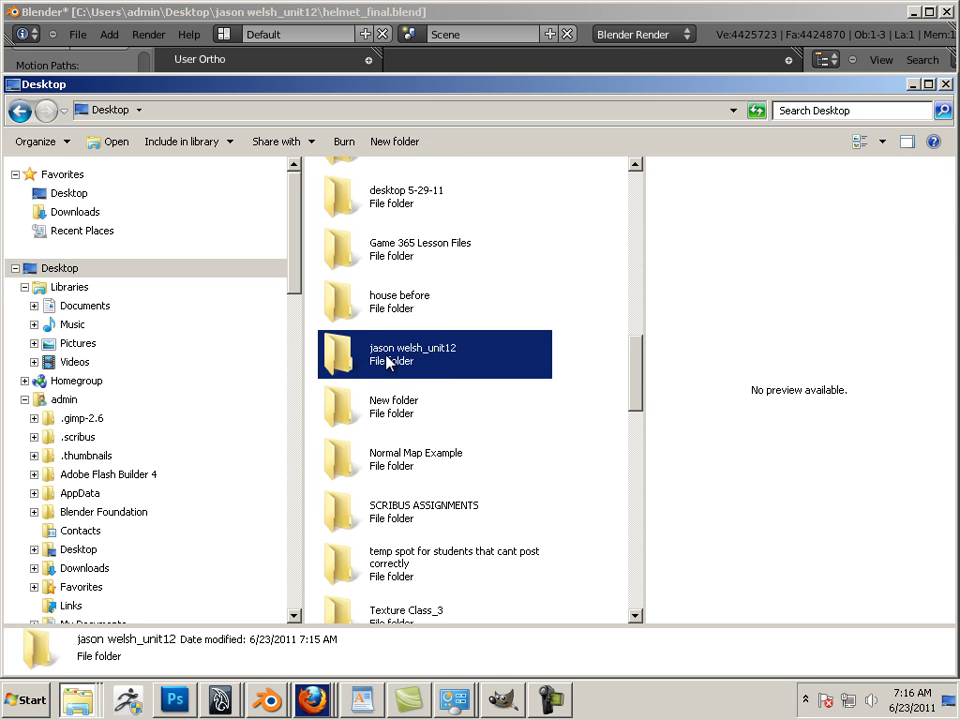
right_click(386, 362)
click(364, 364)
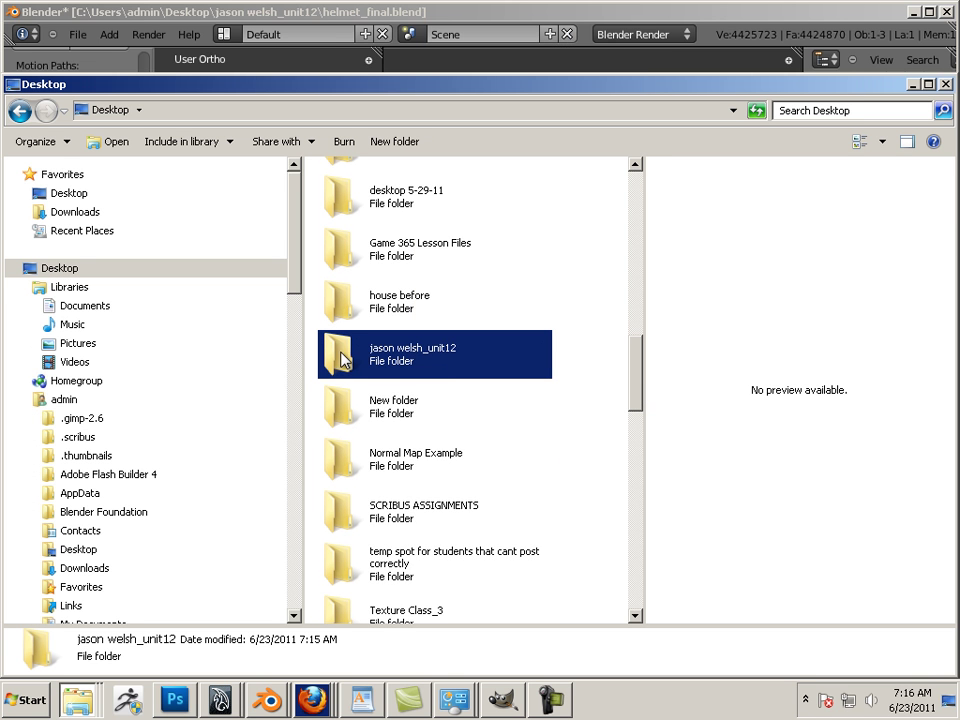
right_click(341, 356)
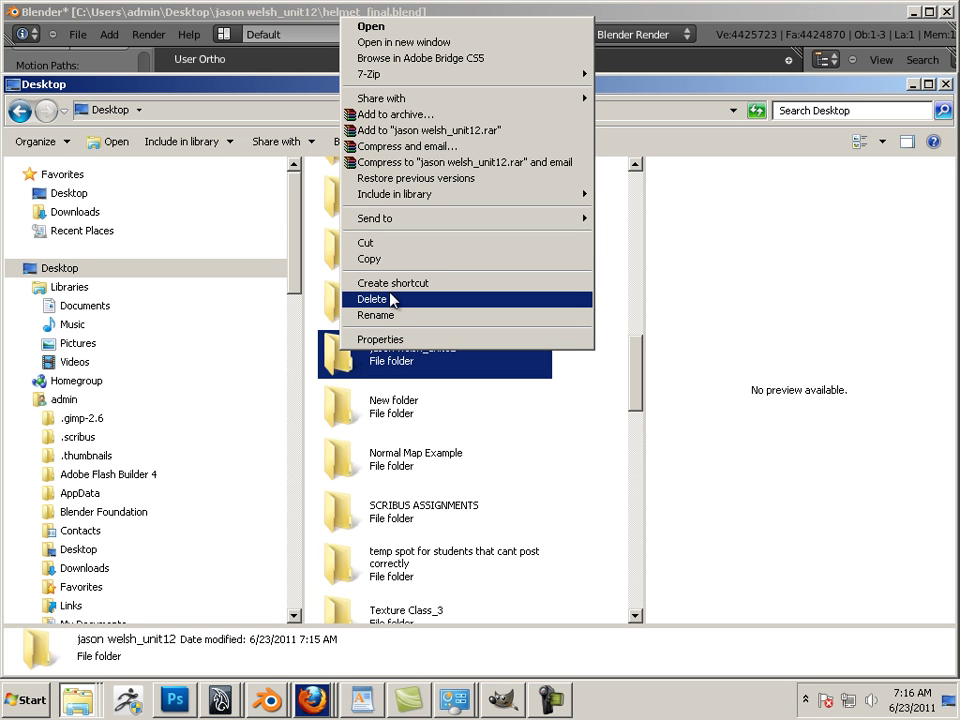
mouse_move(392, 227)
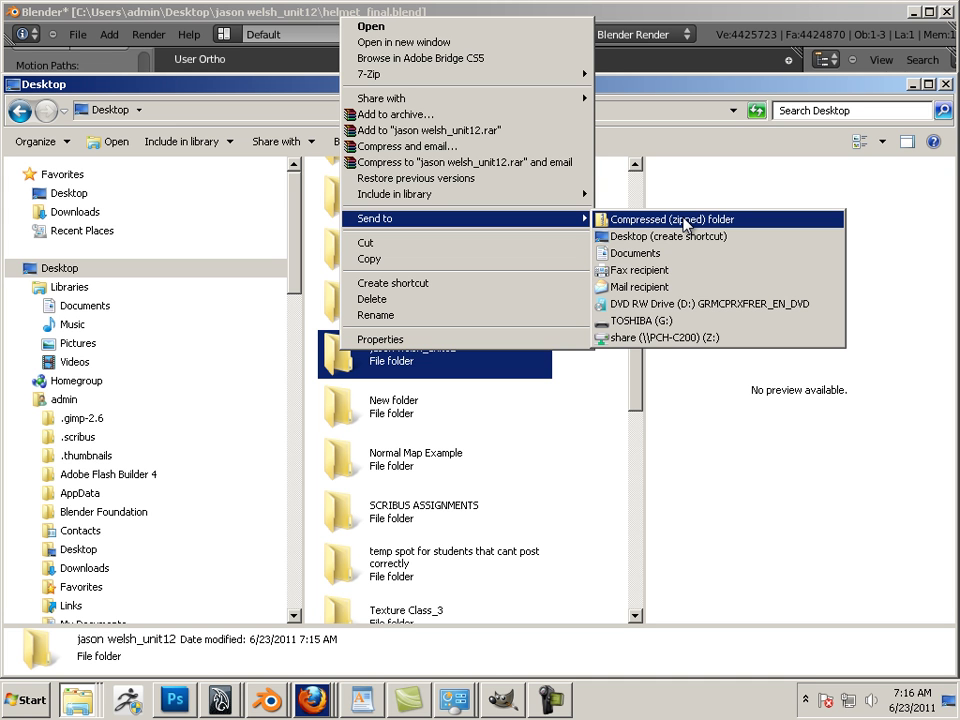
click(686, 225)
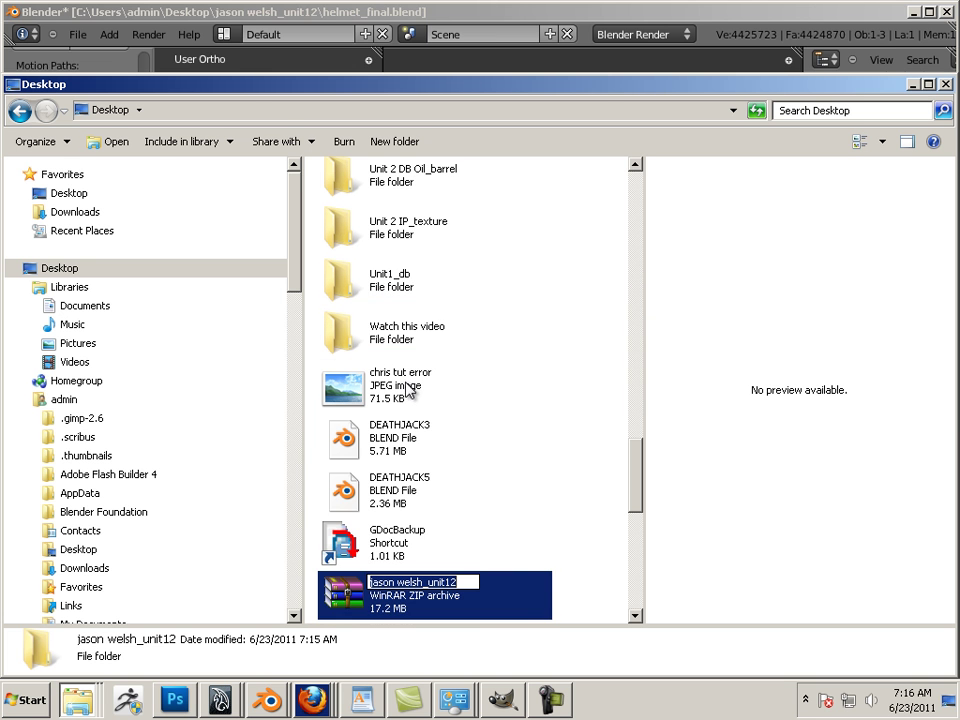
click(477, 543)
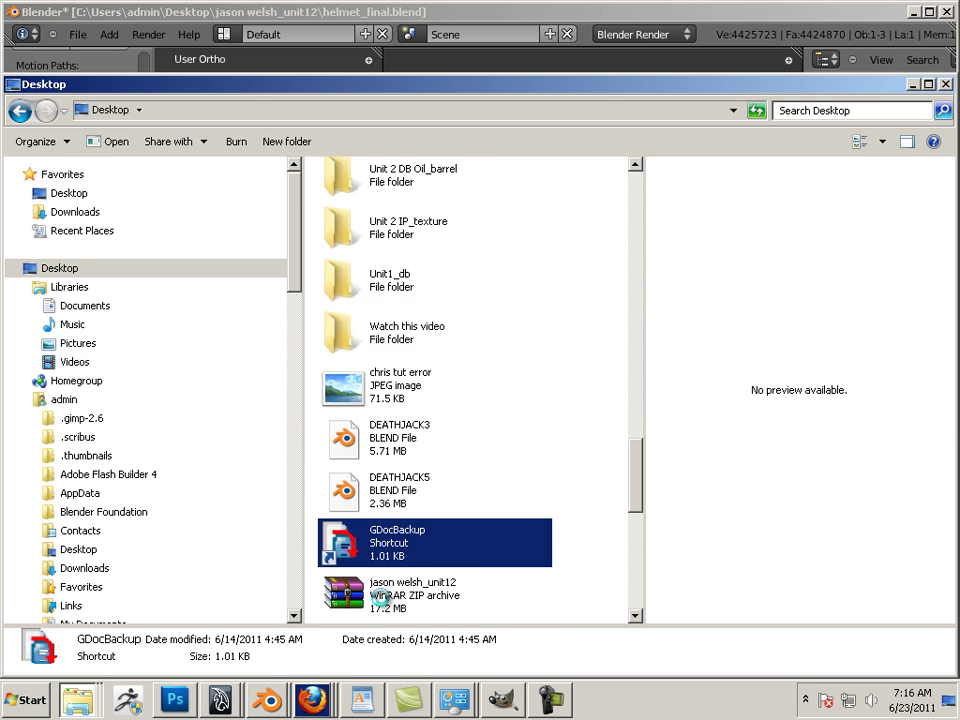
click(386, 612)
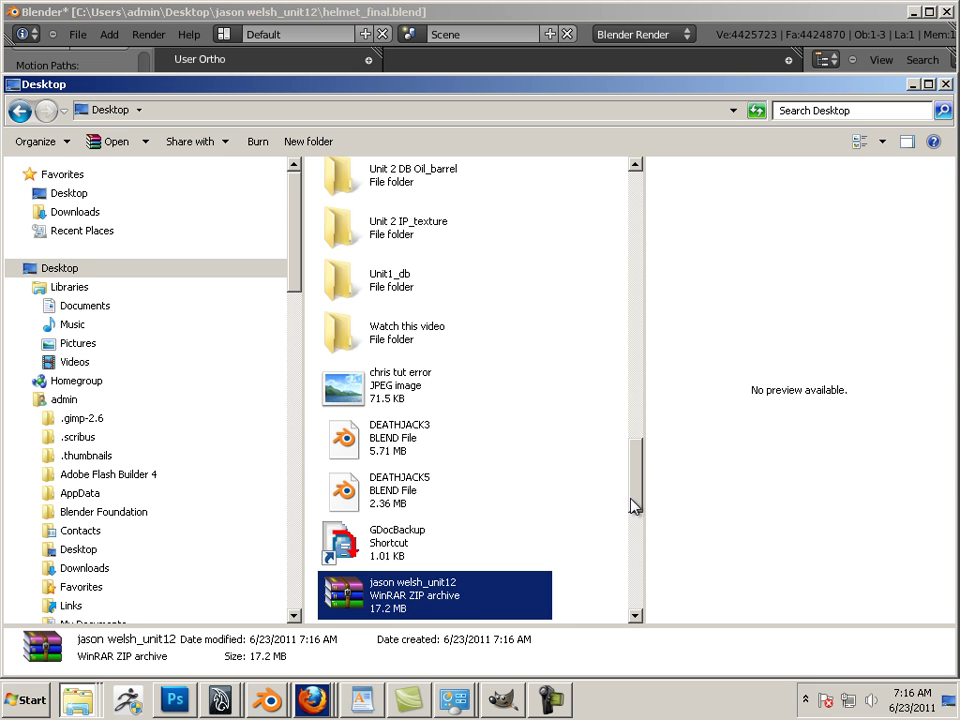
drag(638, 497, 455, 136)
Step: Widen the 3D view and move the helmet by X -0.202, Y -0.05048, Z 0.05712
click(398, 8)
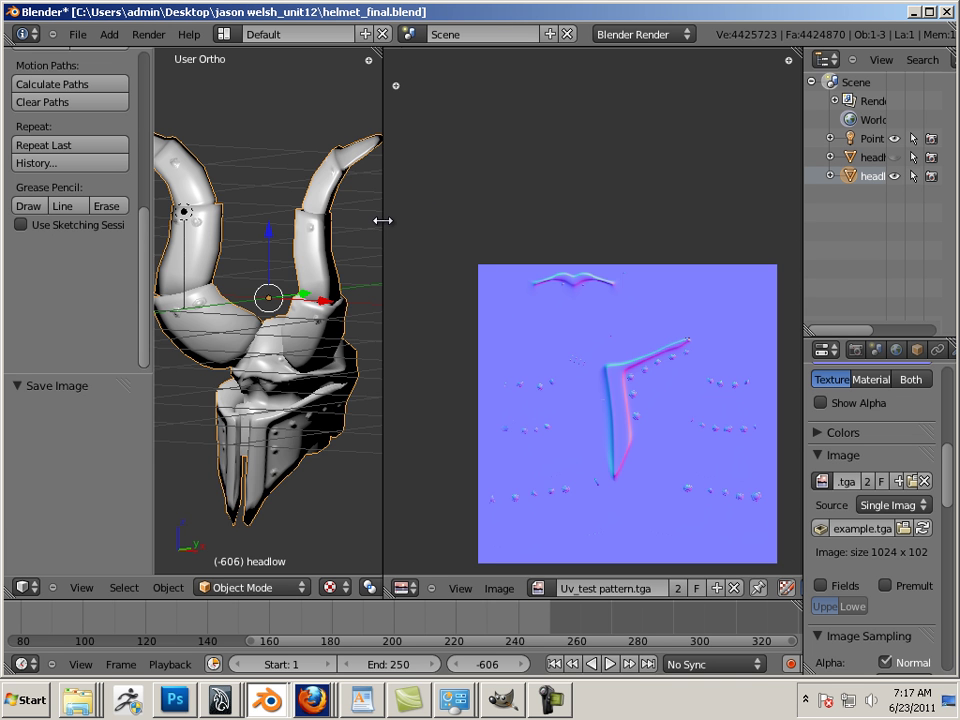
drag(382, 221, 602, 265)
middle_drag(534, 294, 407, 289)
key(g)
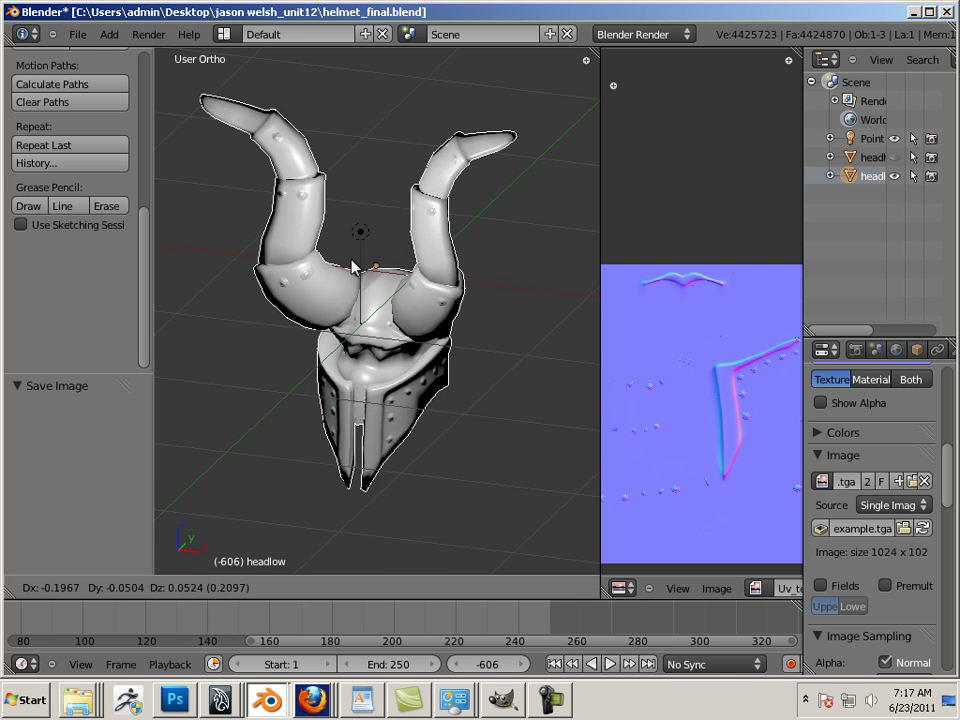
click(358, 264)
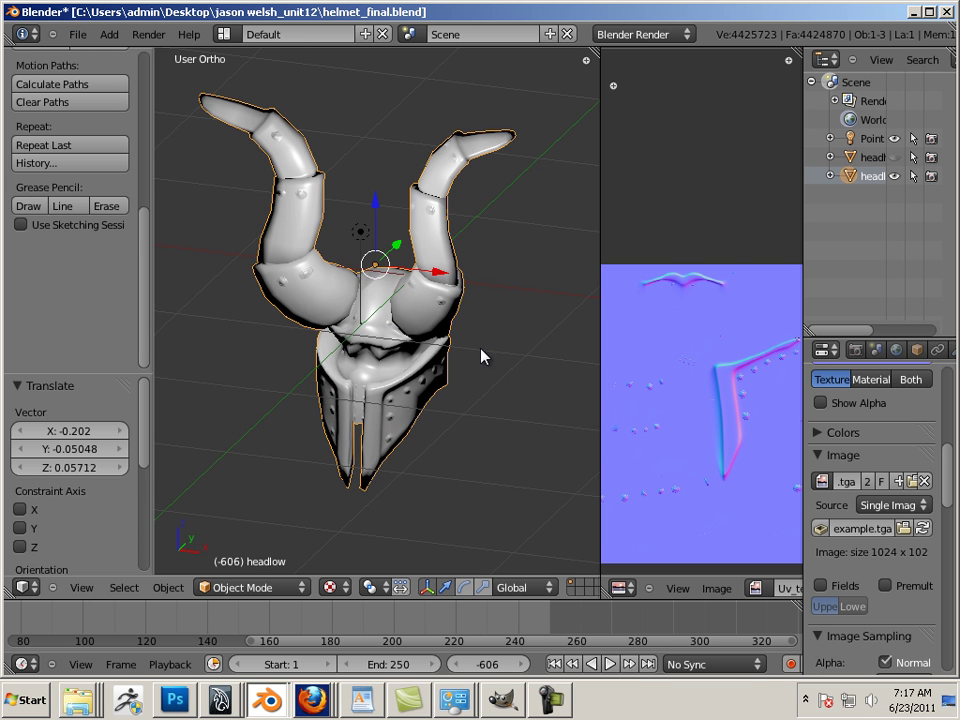